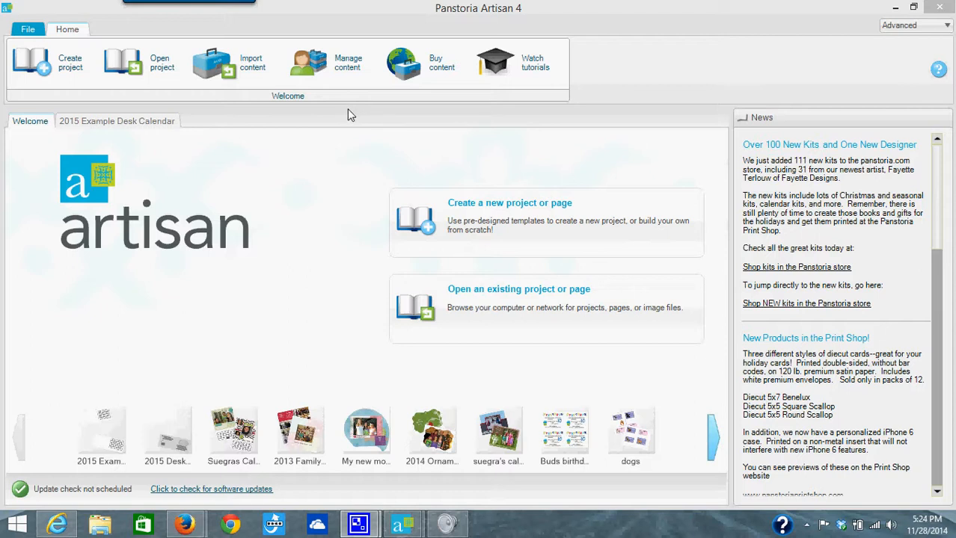
- Open the recent Suegras Calendar 2015 project, view its March page, and close the project
click(233, 432)
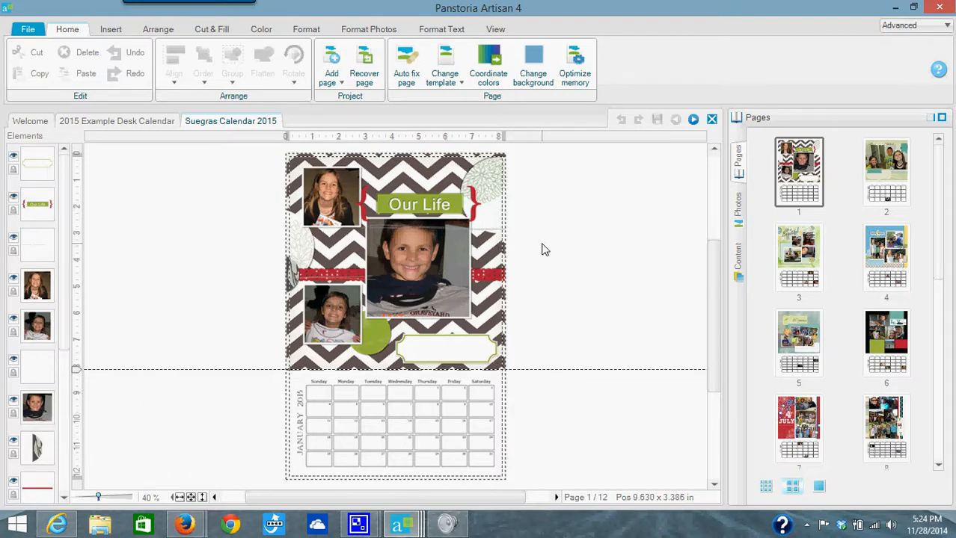
click(785, 278)
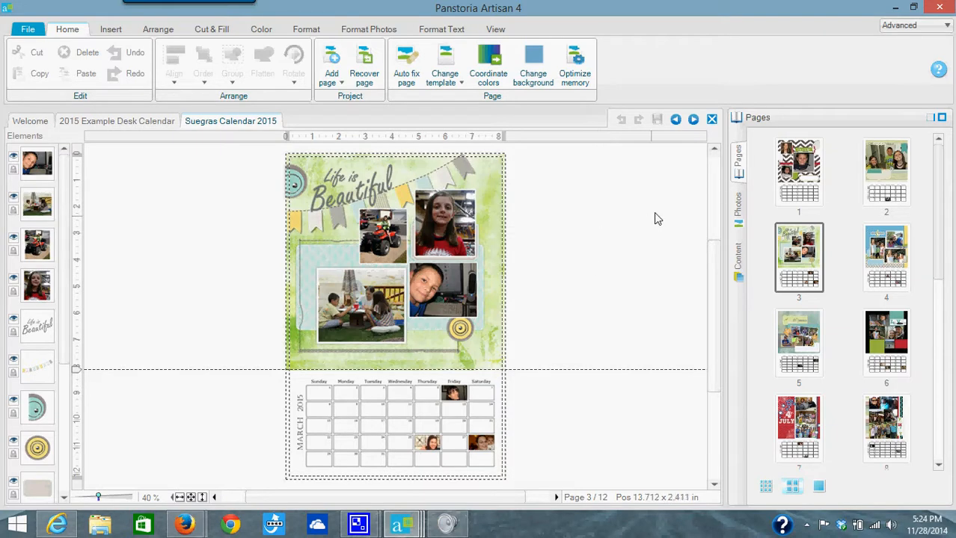
click(712, 122)
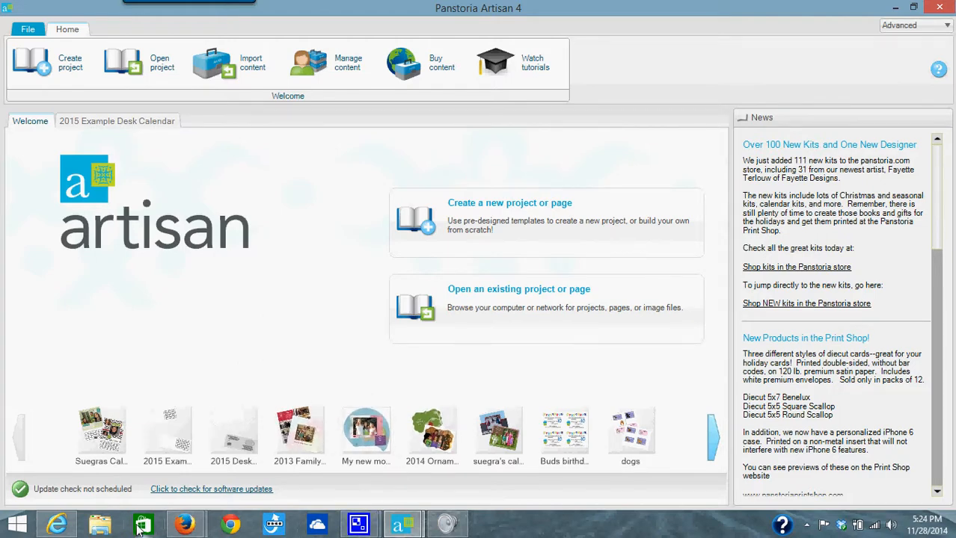
- Switch to Firefox and skim the "My Favorite Gift to Give" blog post about building a desk calendar
mouse_move(184, 526)
click(274, 475)
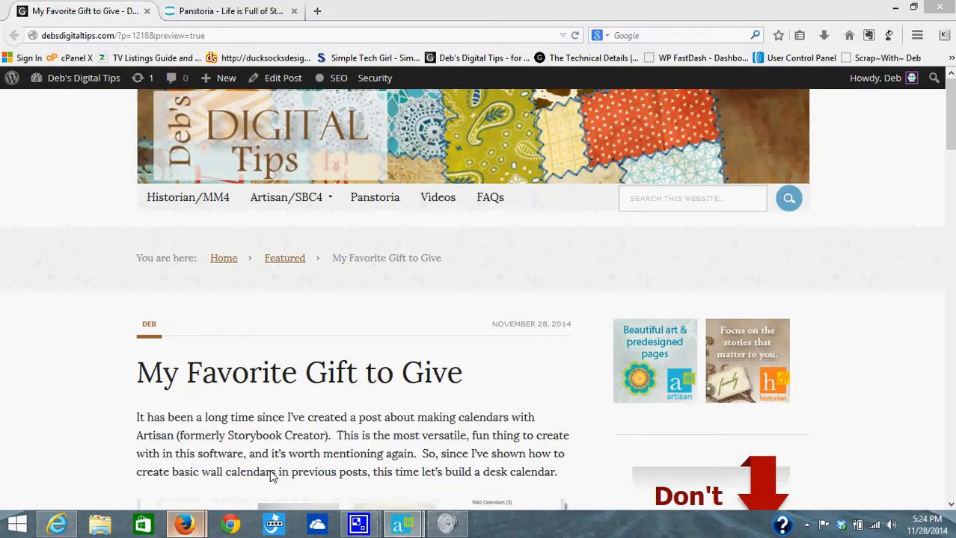
scroll(328, 411, down, 10)
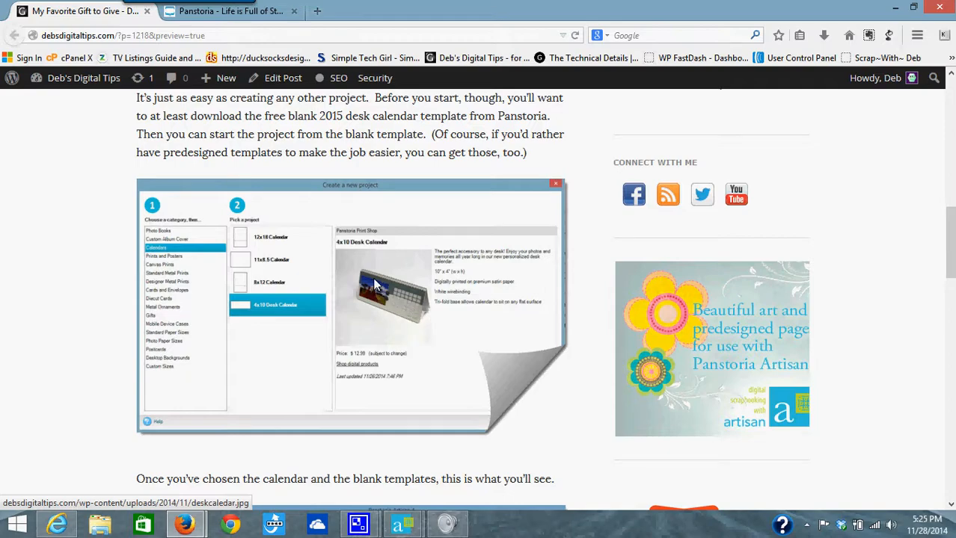
scroll(373, 278, up, 10)
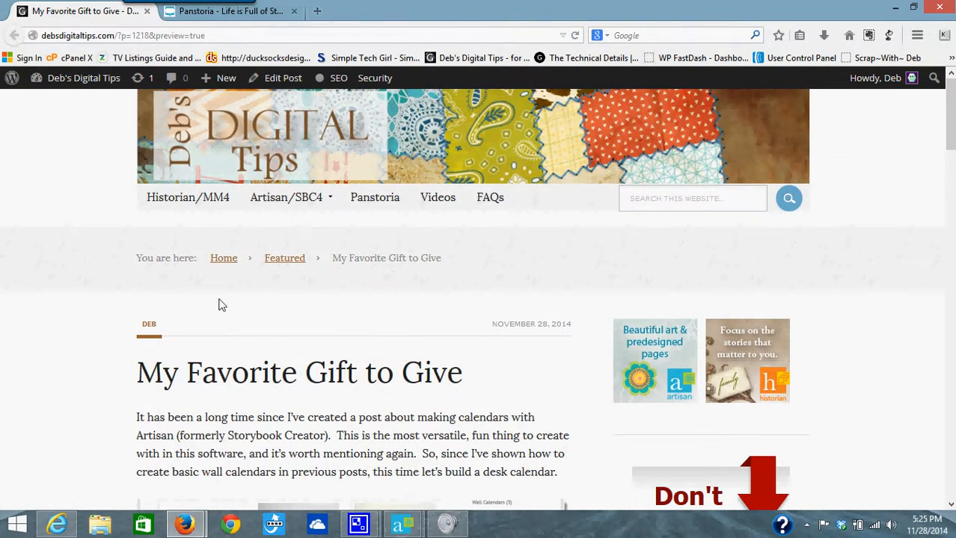
- Browse the Free Content category of the Panstoria store for the blank calendar templates
click(242, 11)
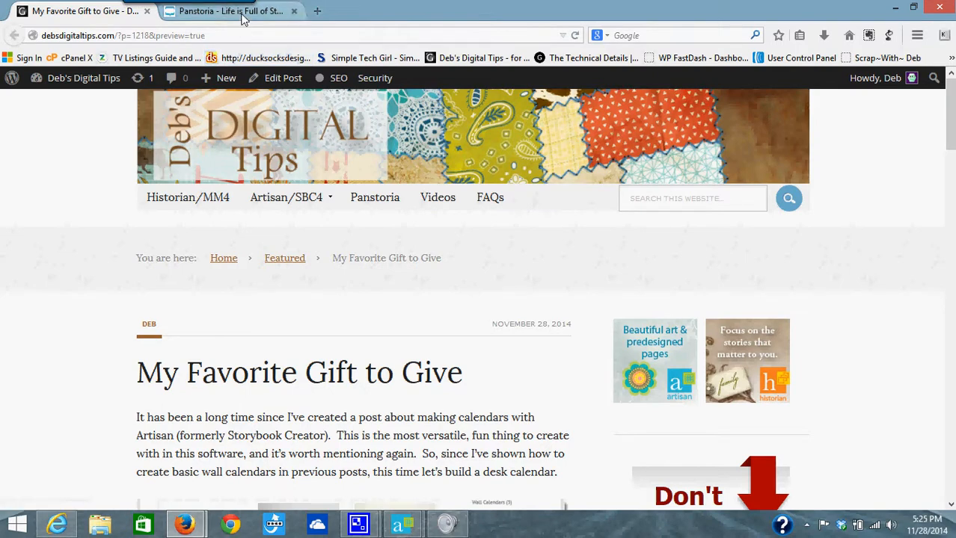
scroll(324, 248, down, 2)
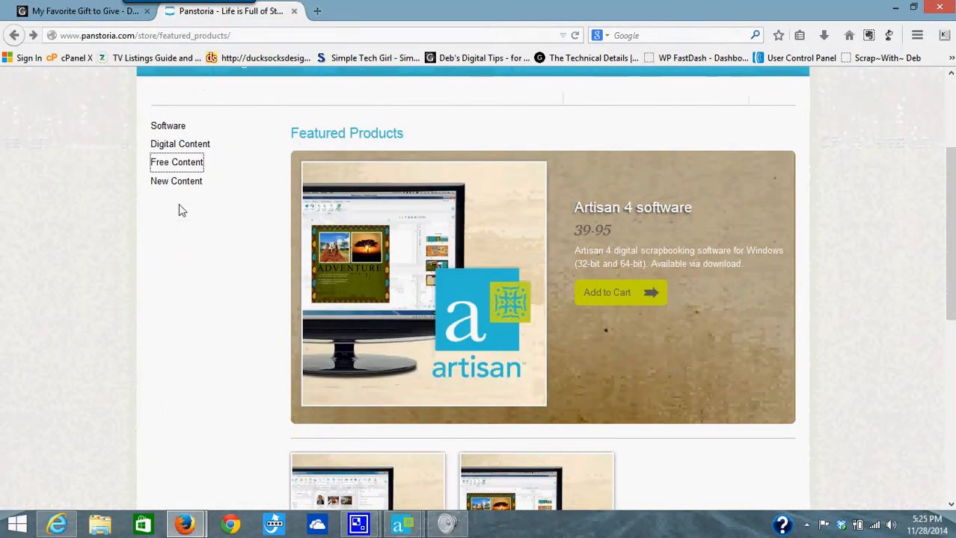
click(178, 170)
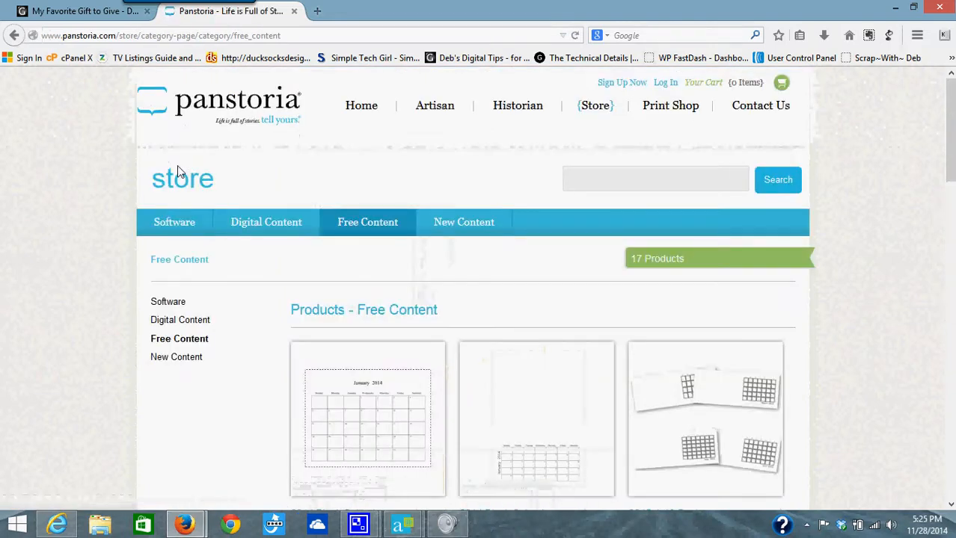
scroll(256, 309, down, 3)
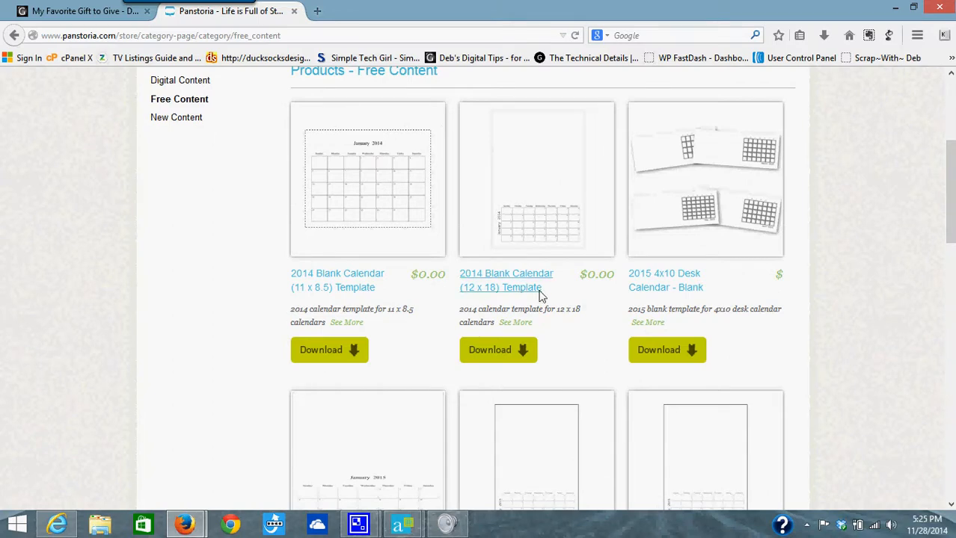
scroll(546, 292, down, 1)
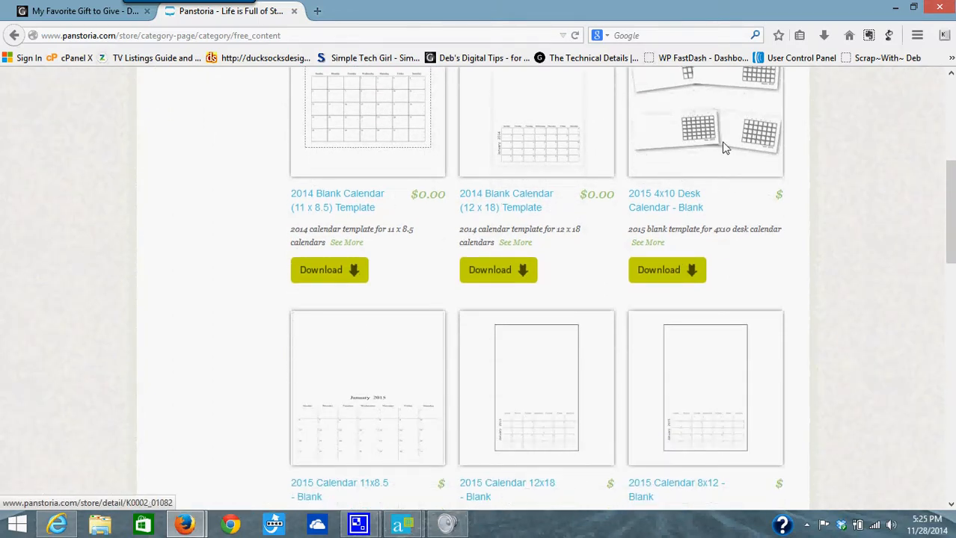
scroll(742, 246, up, 1)
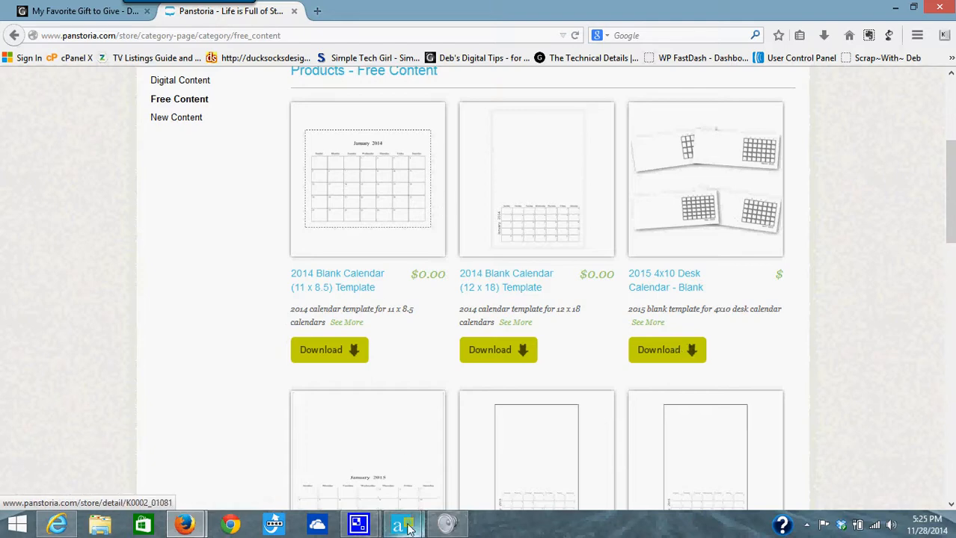
click(392, 428)
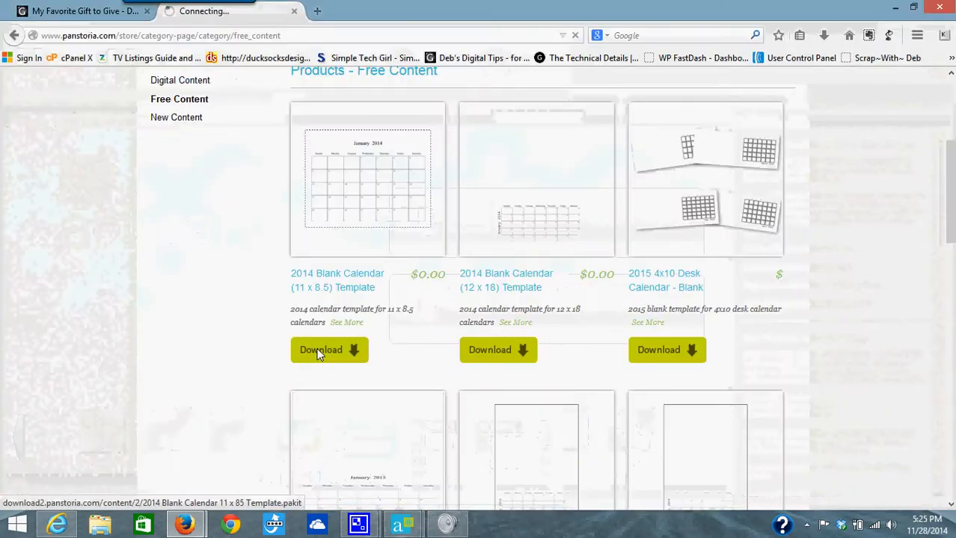
click(319, 350)
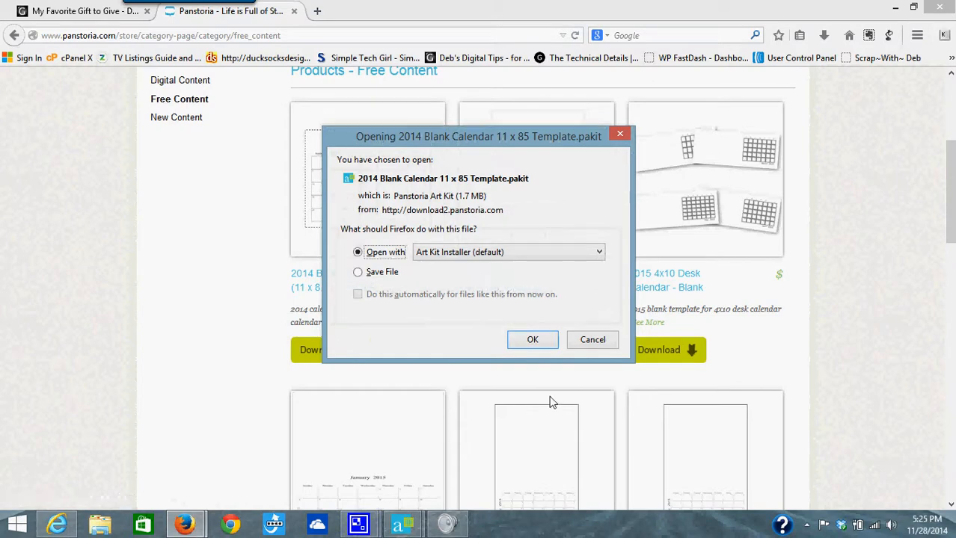
click(591, 339)
- Switch to Panstoria Artisan and start a new project of the 4x10 Desk Calendar type from the Calendars category
mouse_move(400, 528)
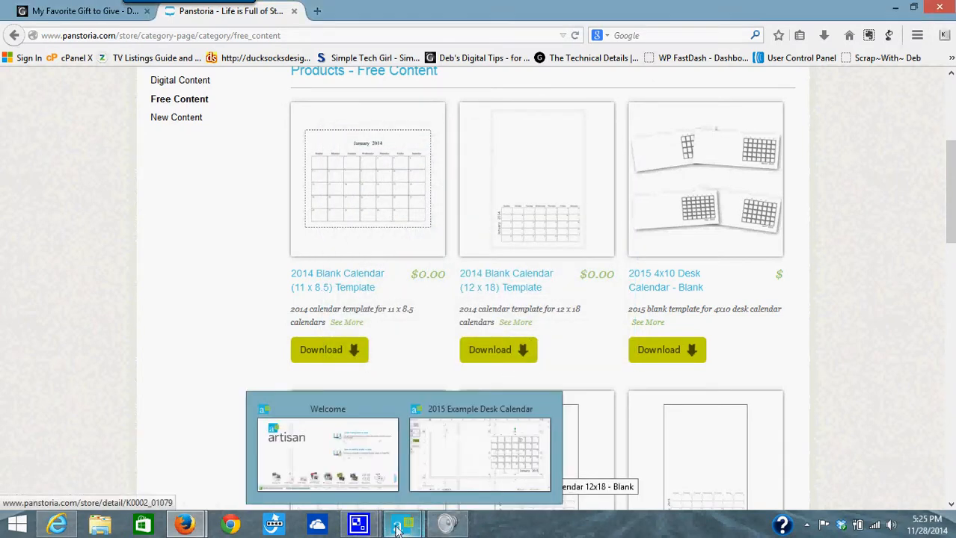
click(329, 448)
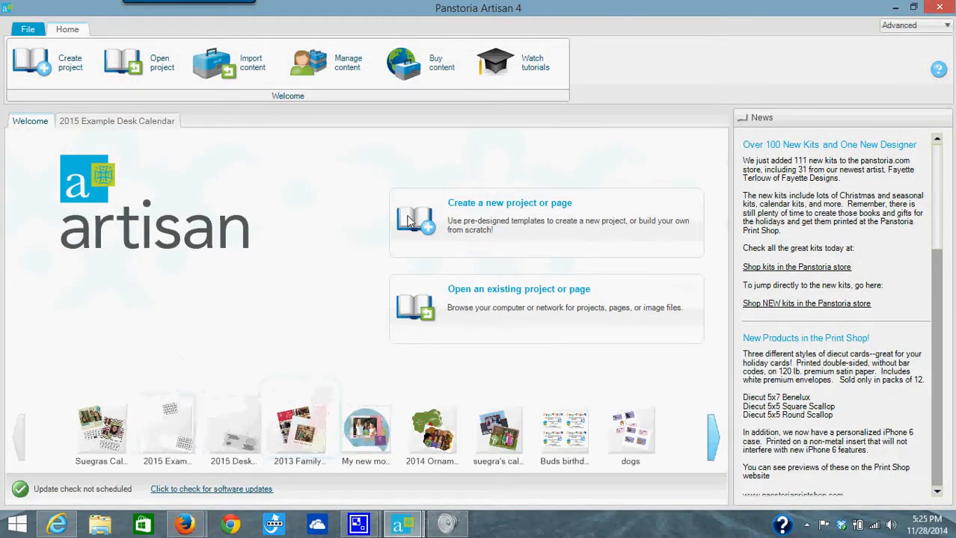
click(504, 217)
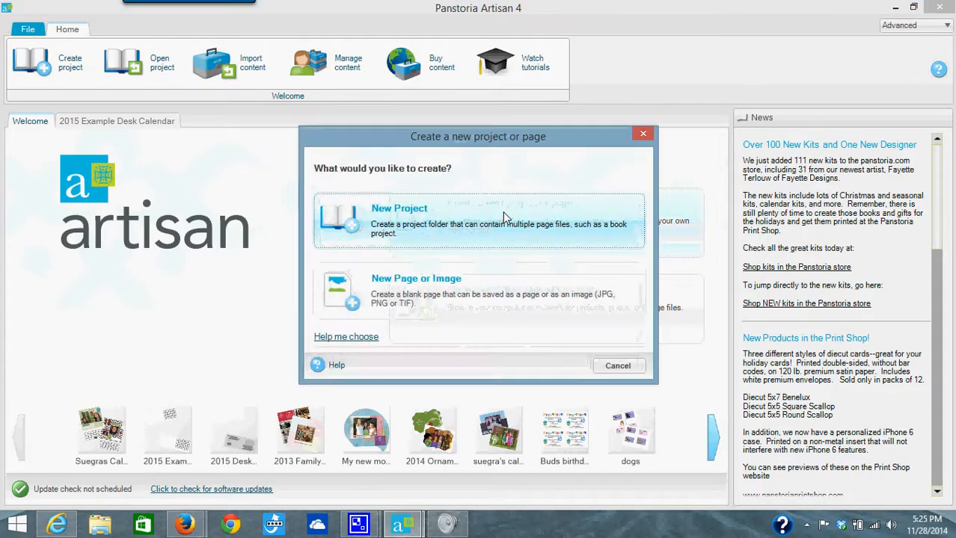
click(440, 222)
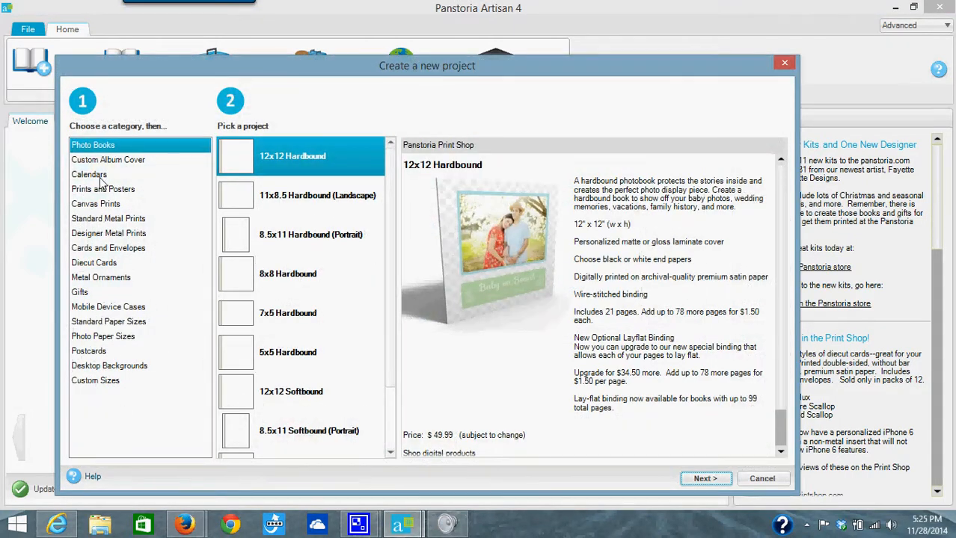
click(102, 176)
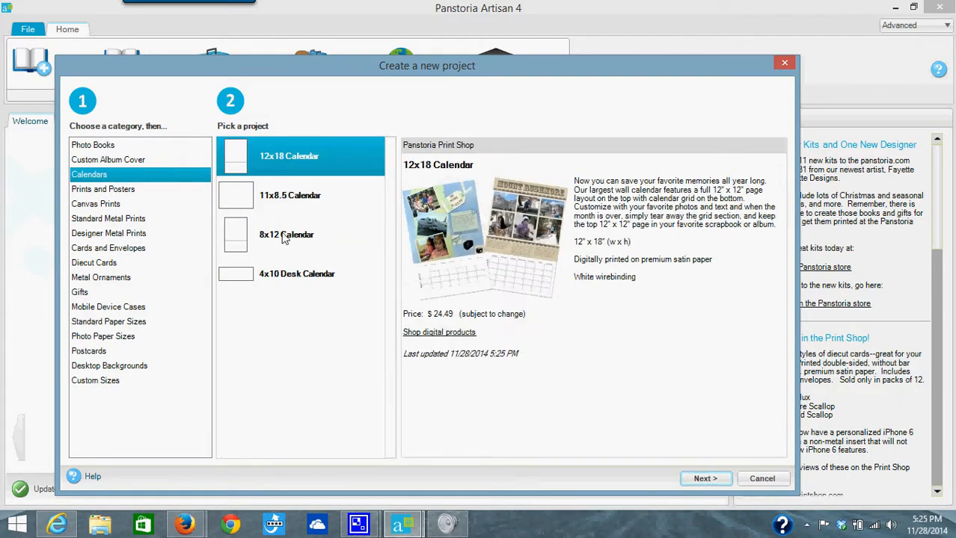
click(283, 287)
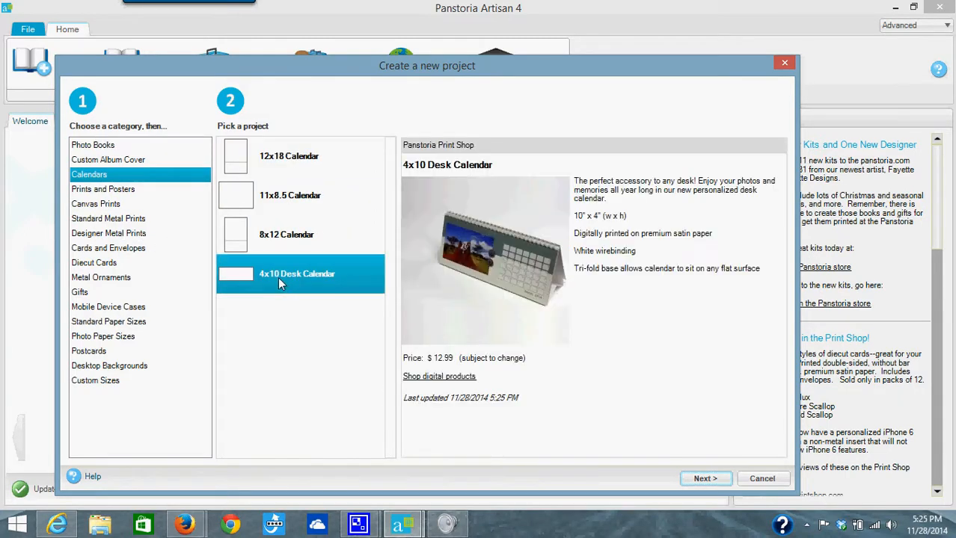
- Compare the 12x18, 8x12 and 11x8.5 calendar descriptions and return to the 4x10 Desk Calendar
click(277, 159)
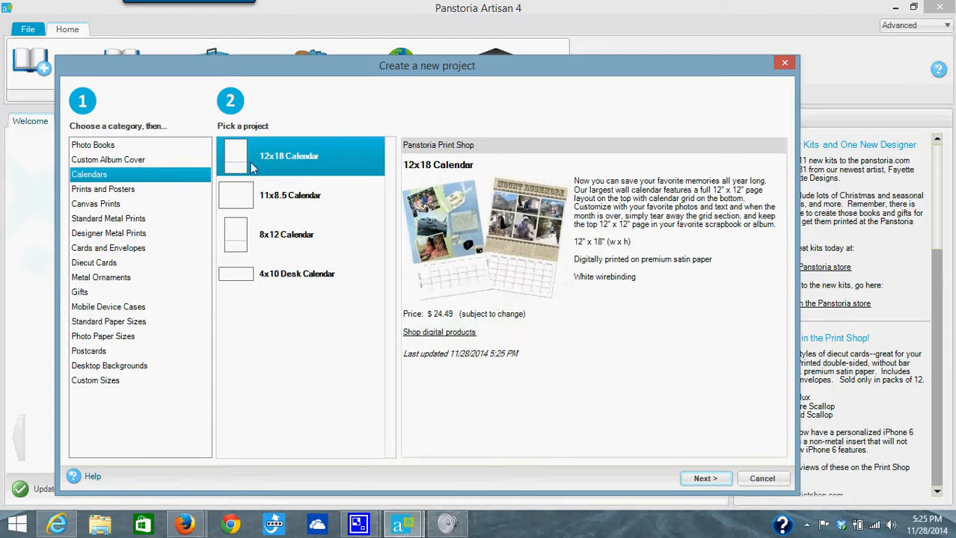
click(265, 241)
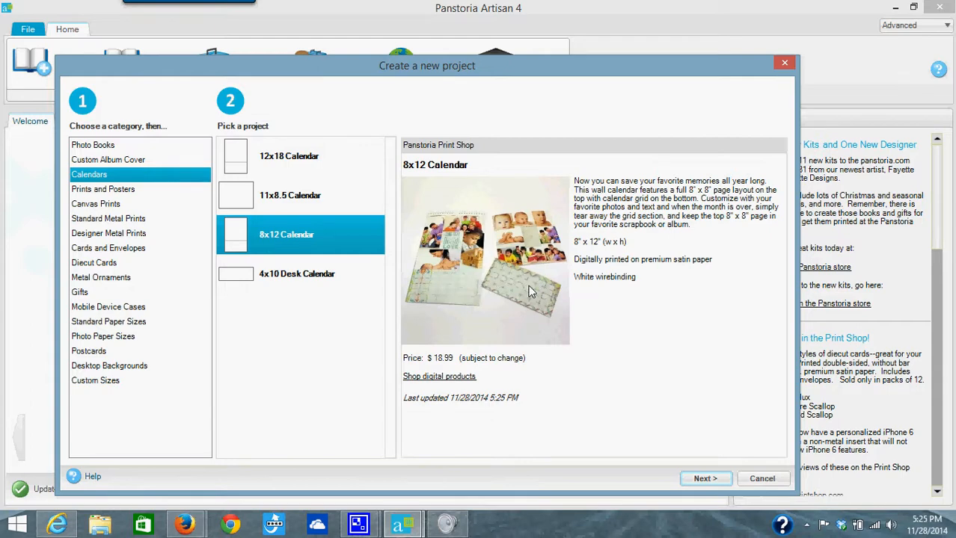
click(273, 204)
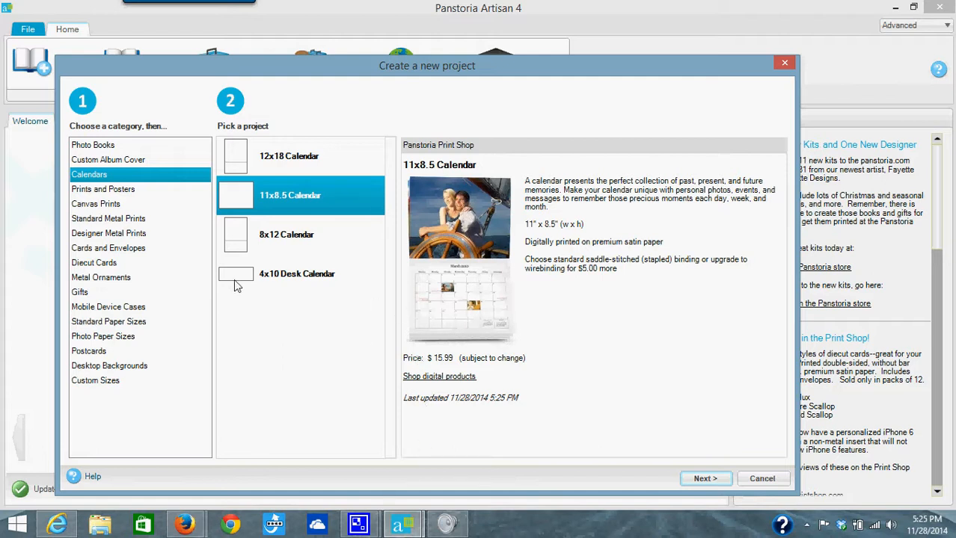
click(296, 279)
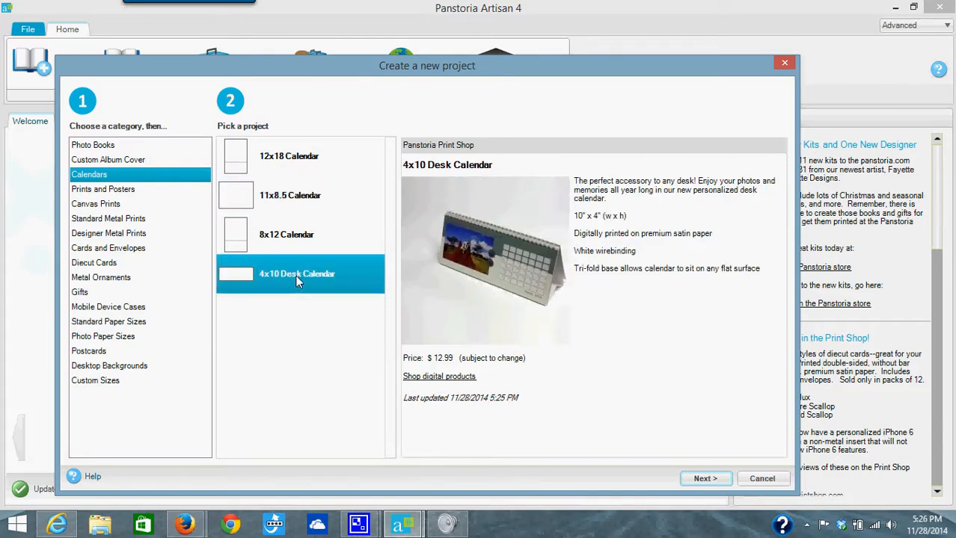
- Choose the 2015 4x10 Desk Calendar Blank template for the new project, then cancel the project creation
click(705, 480)
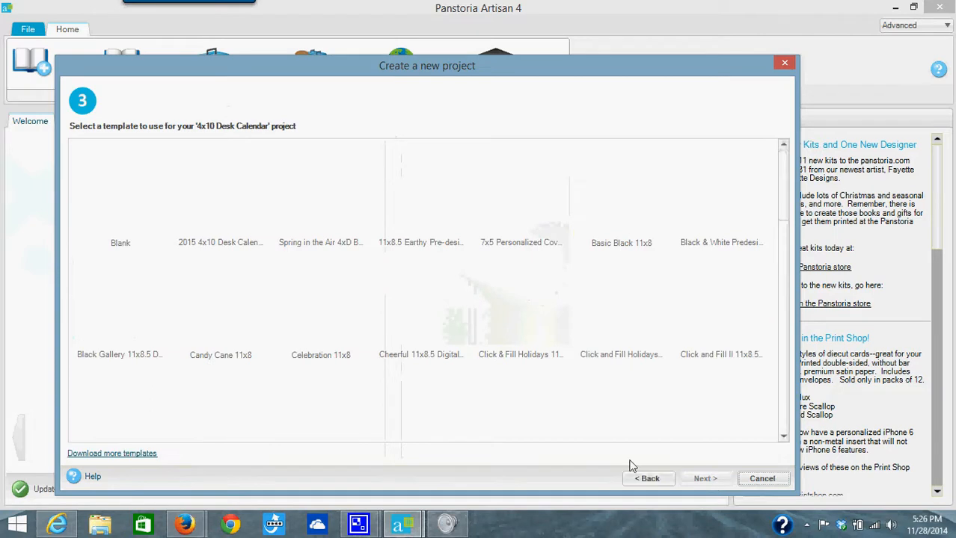
mouse_move(213, 194)
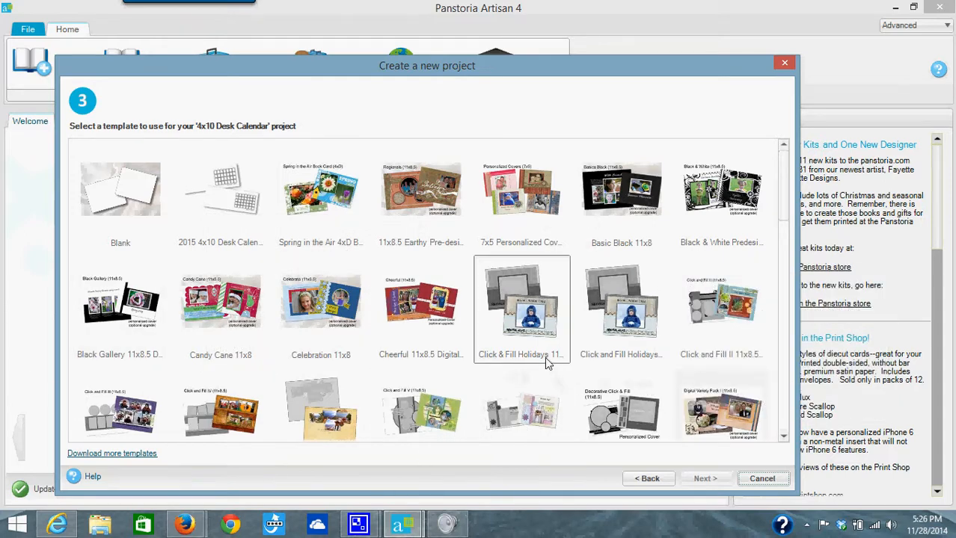
mouse_move(552, 364)
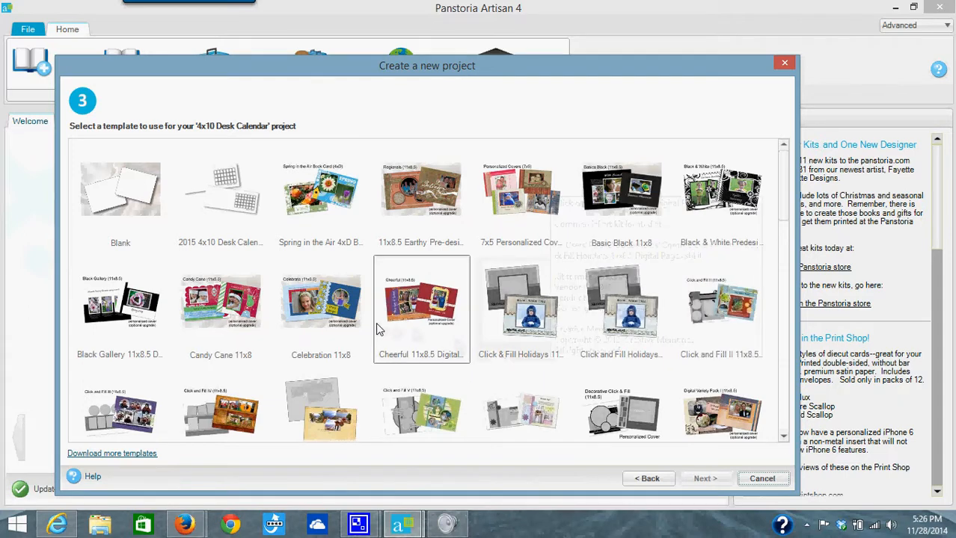
mouse_move(234, 231)
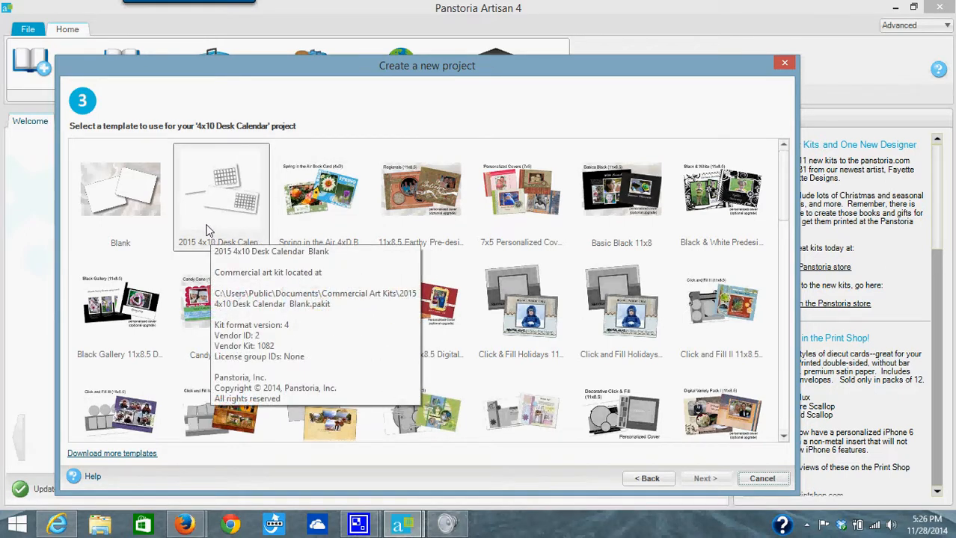
click(208, 230)
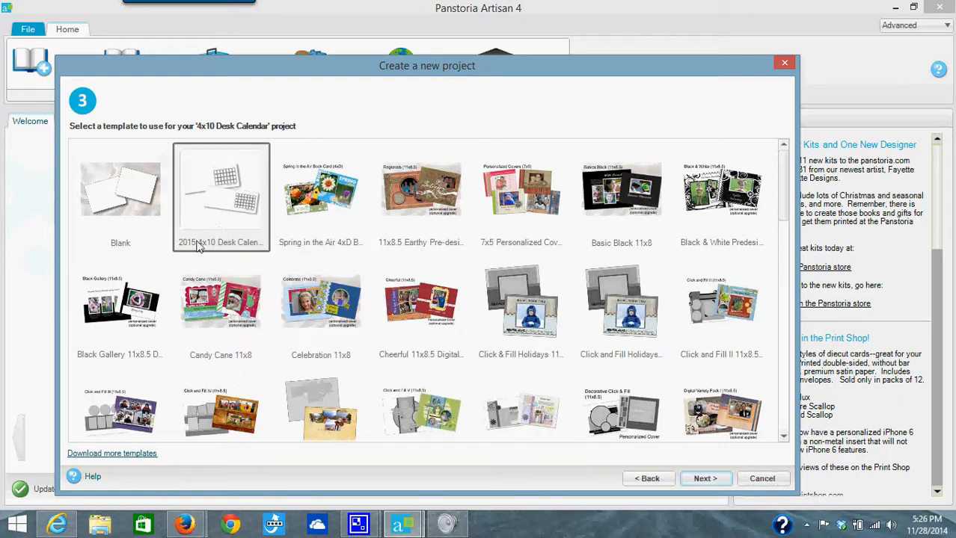
click(763, 479)
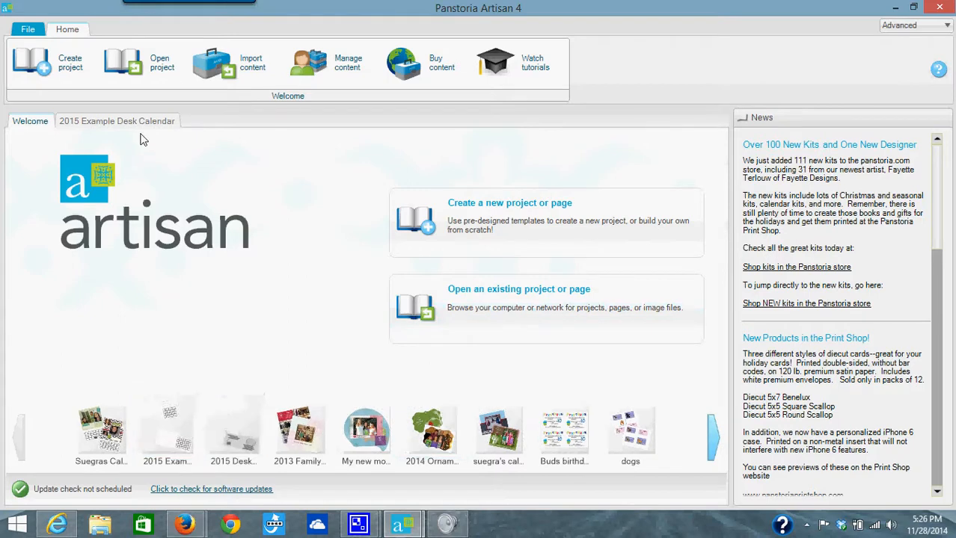
- Go to the open 2015 Example Desk Calendar project and look through its monthly pages, including June
click(147, 127)
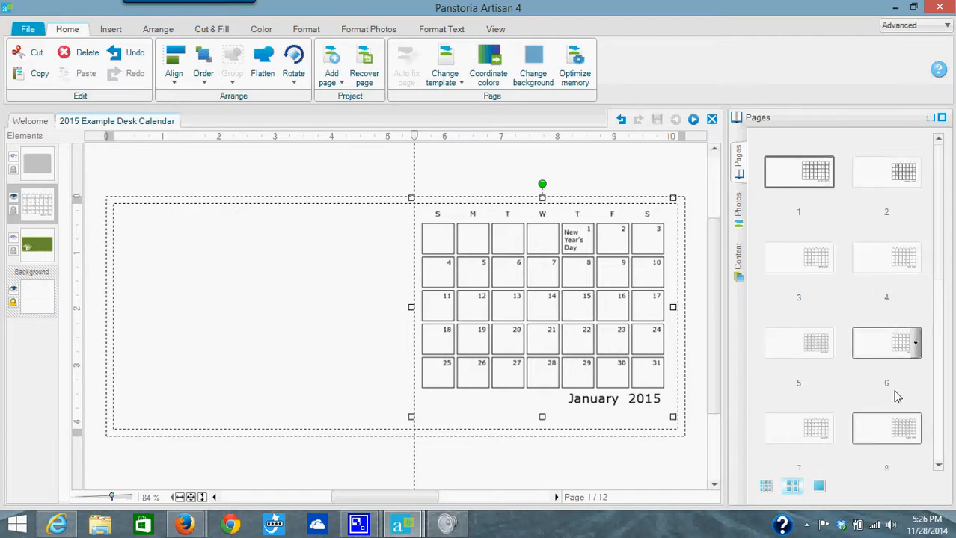
click(895, 358)
scroll(893, 364, down, 1)
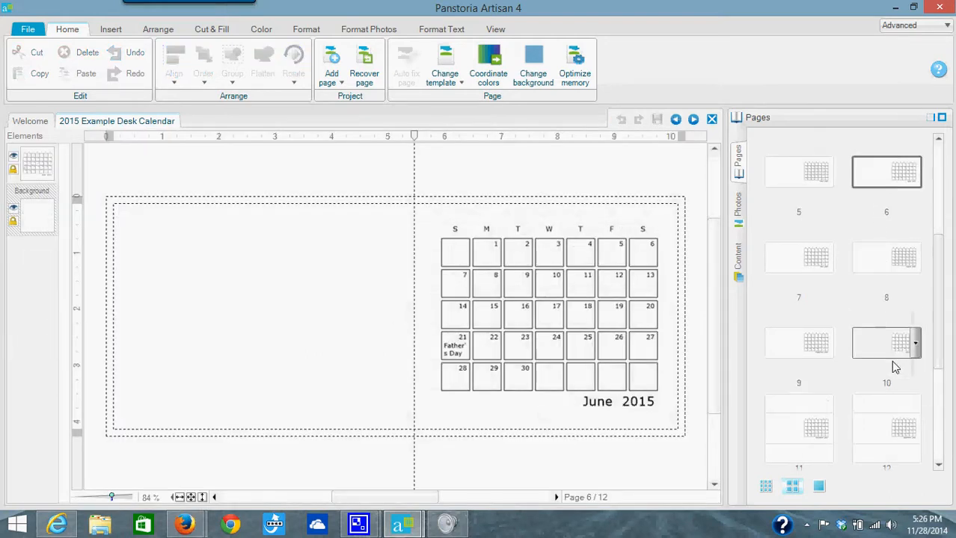
scroll(875, 434, up, 2)
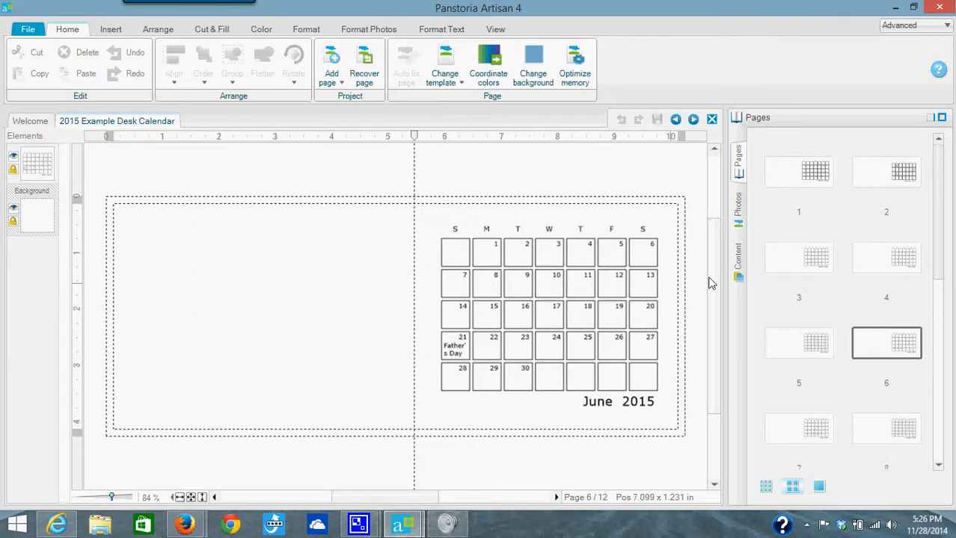
- On the January page of the desk calendar, make the hidden green background element with the tree and deer visible
click(794, 183)
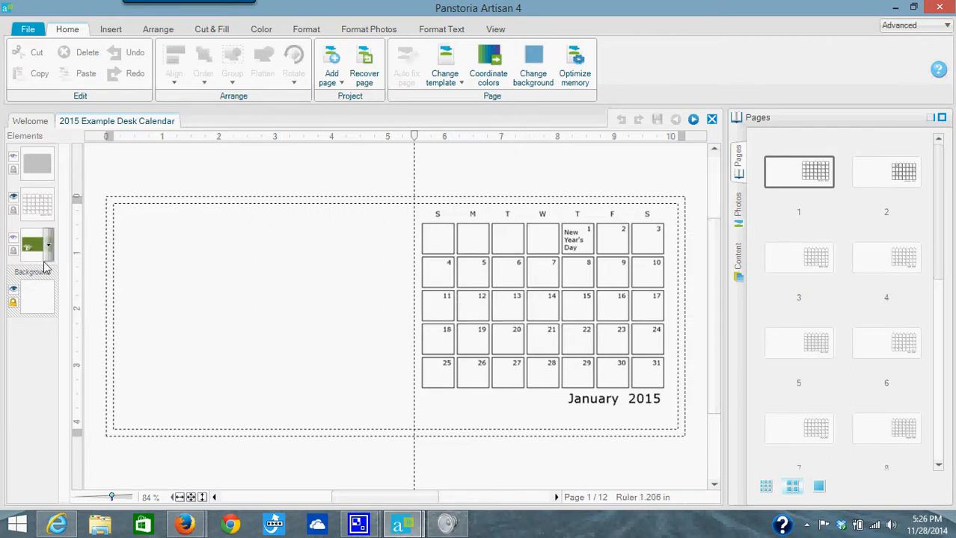
click(14, 240)
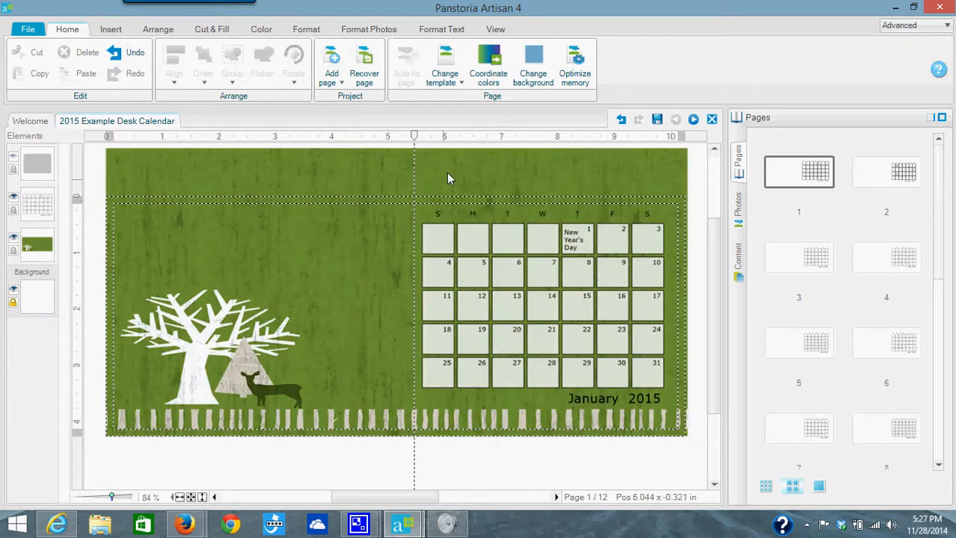
- Switch the January page to the trimmed preview
click(496, 30)
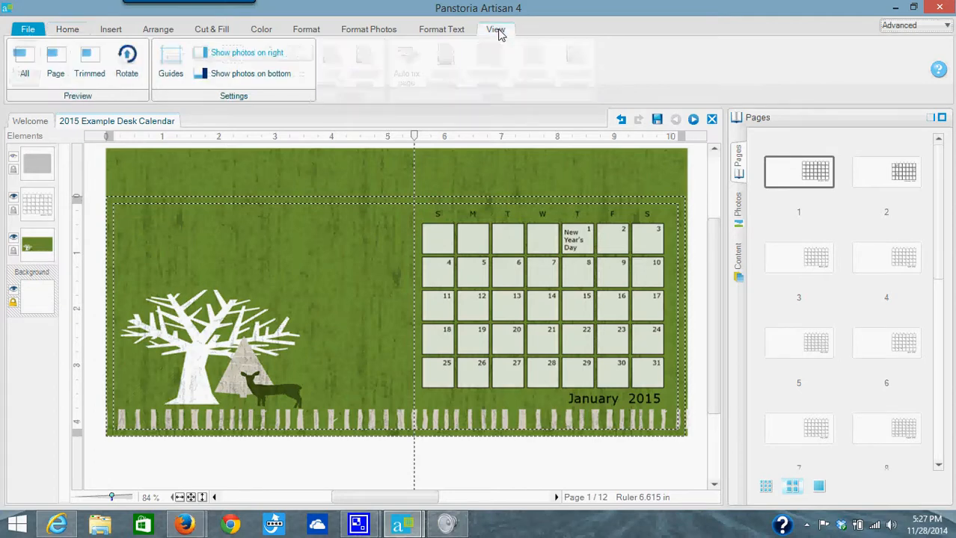
click(88, 57)
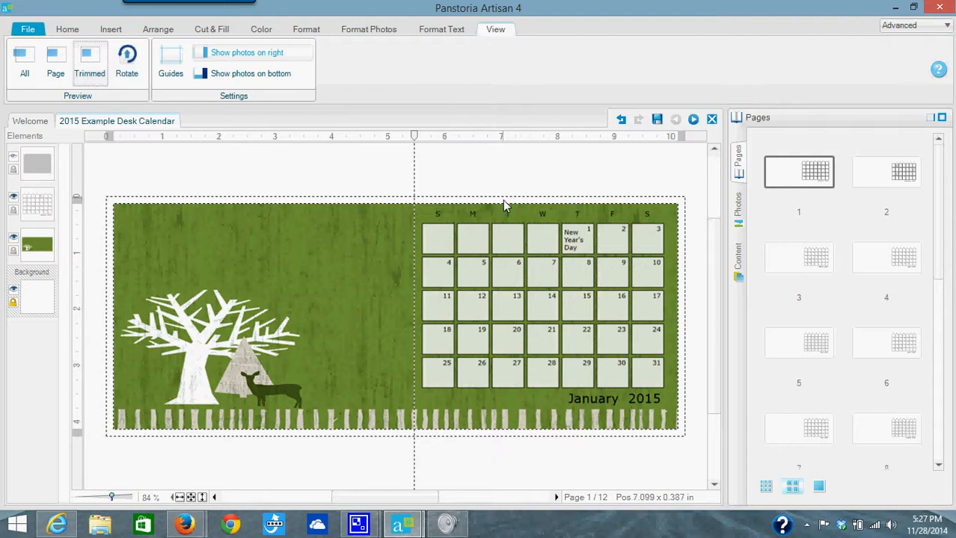
- Open the format settings of the January calendar grid, try December 2014 as its month, and set it back to January 2015
right_click(509, 305)
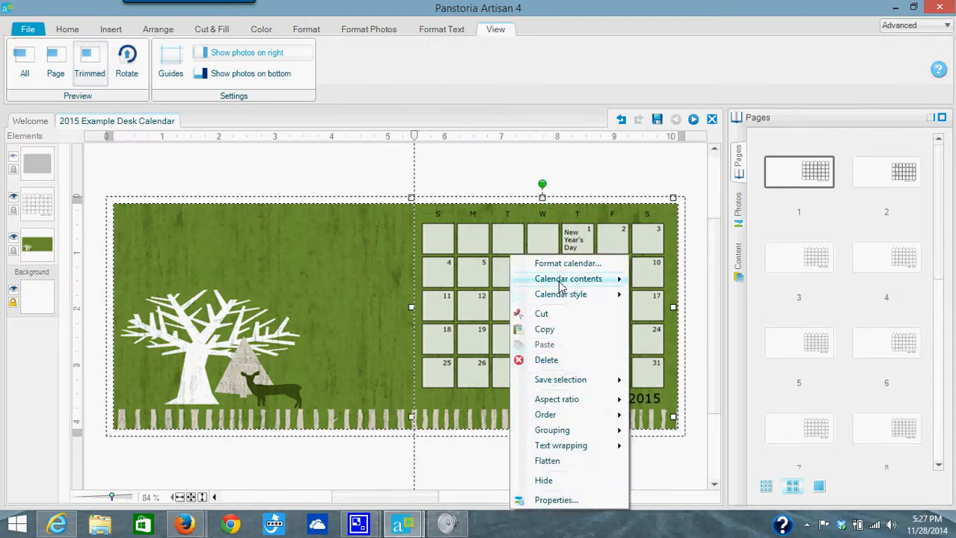
mouse_move(565, 284)
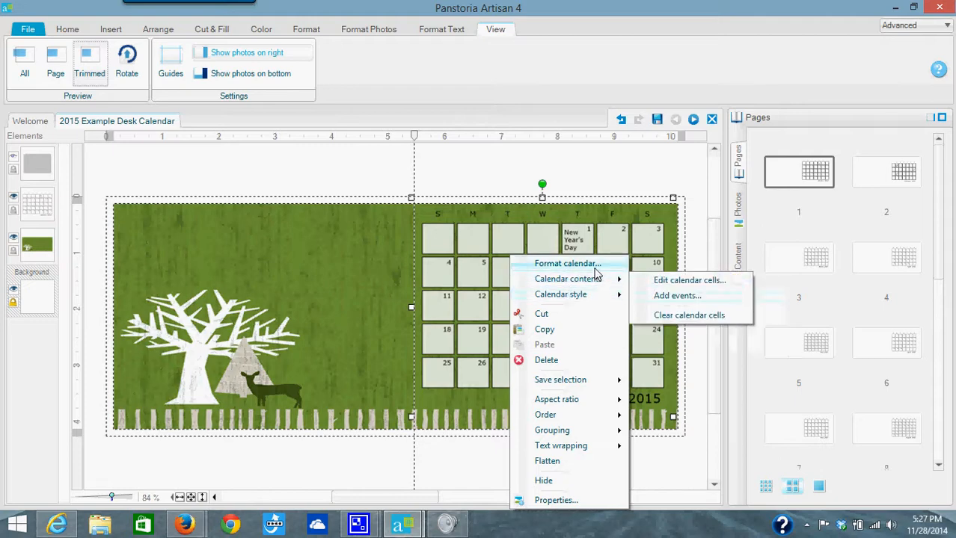
click(587, 263)
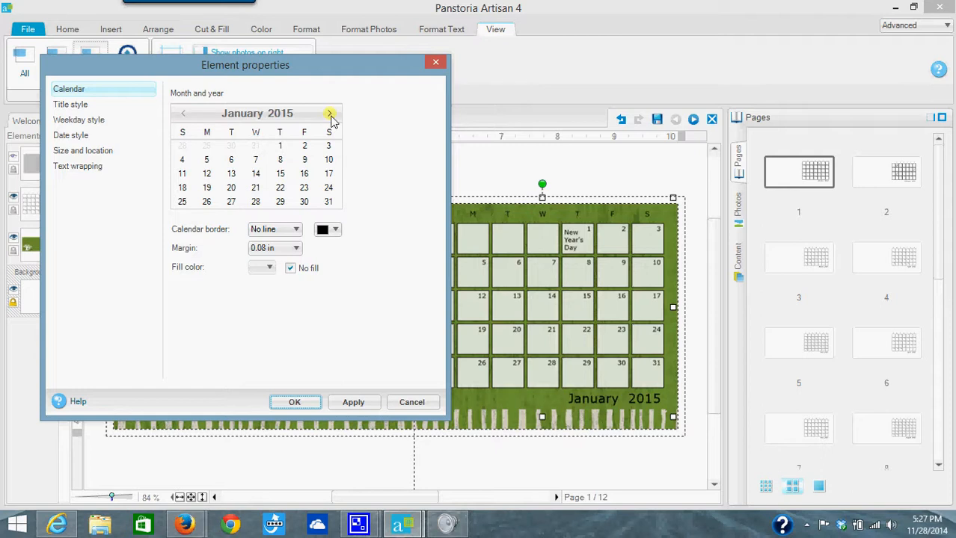
click(183, 115)
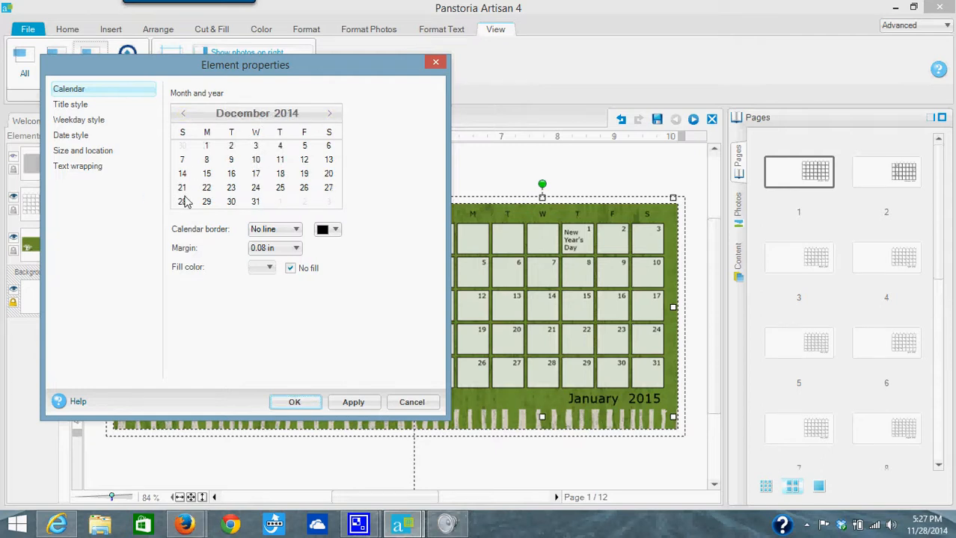
click(329, 114)
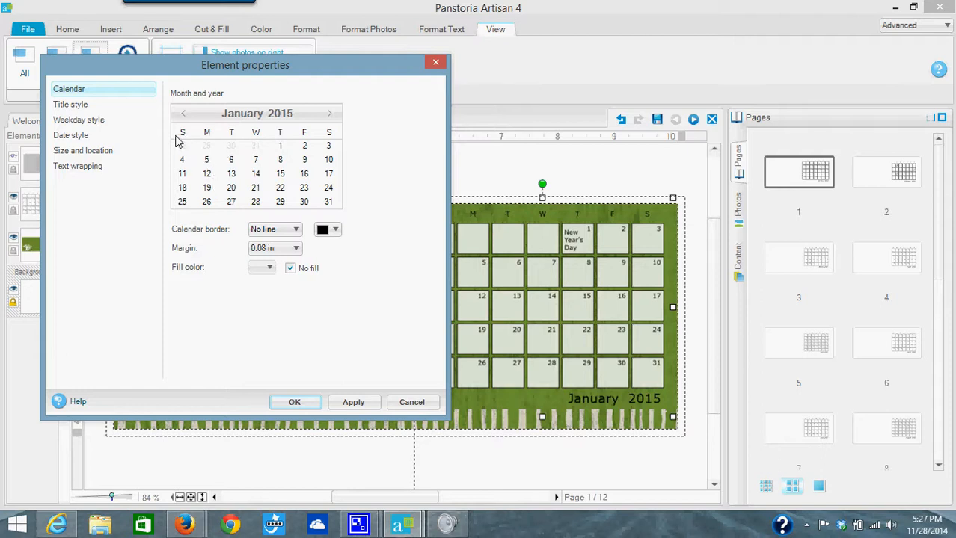
- Set the font of the calendar's month title to Cherry Cream Soda and apply it
click(76, 107)
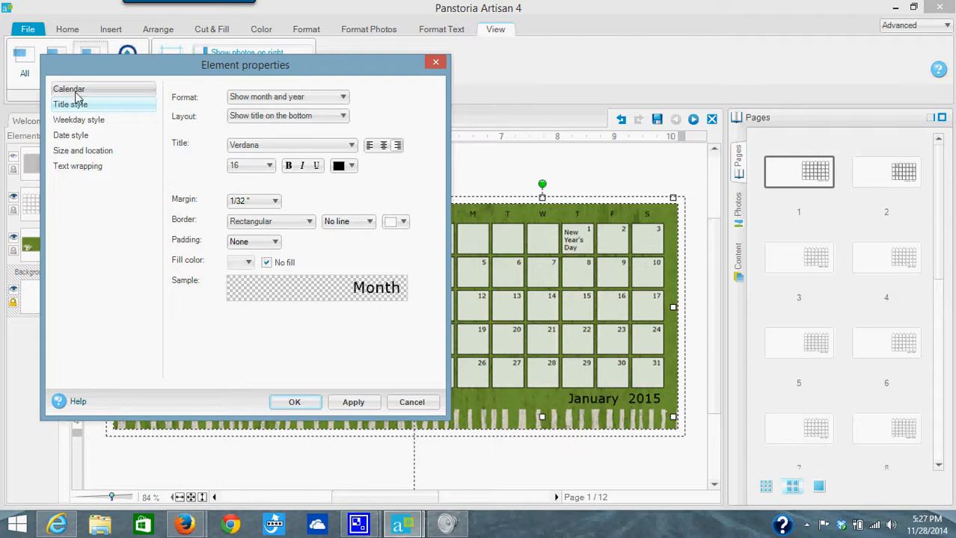
click(255, 150)
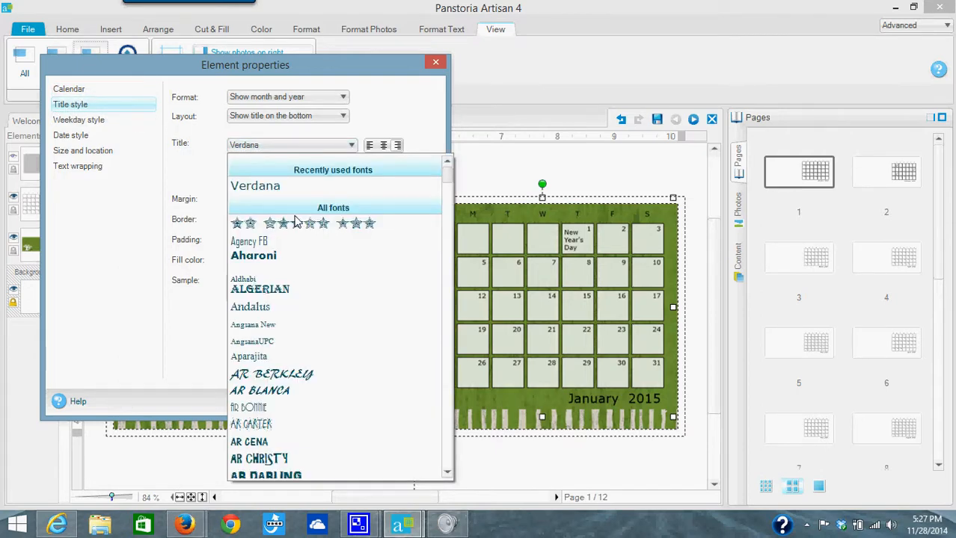
scroll(445, 371, down, 5)
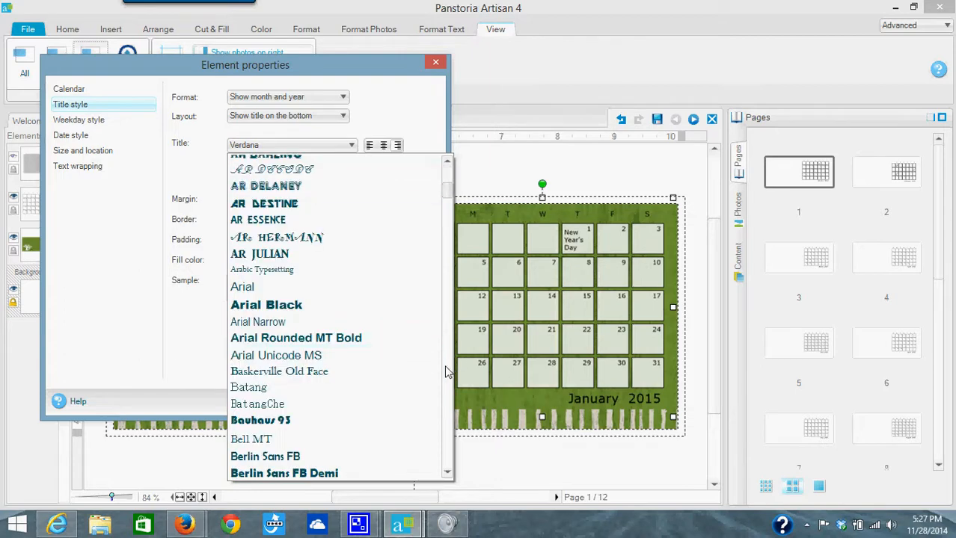
scroll(445, 372, down, 5)
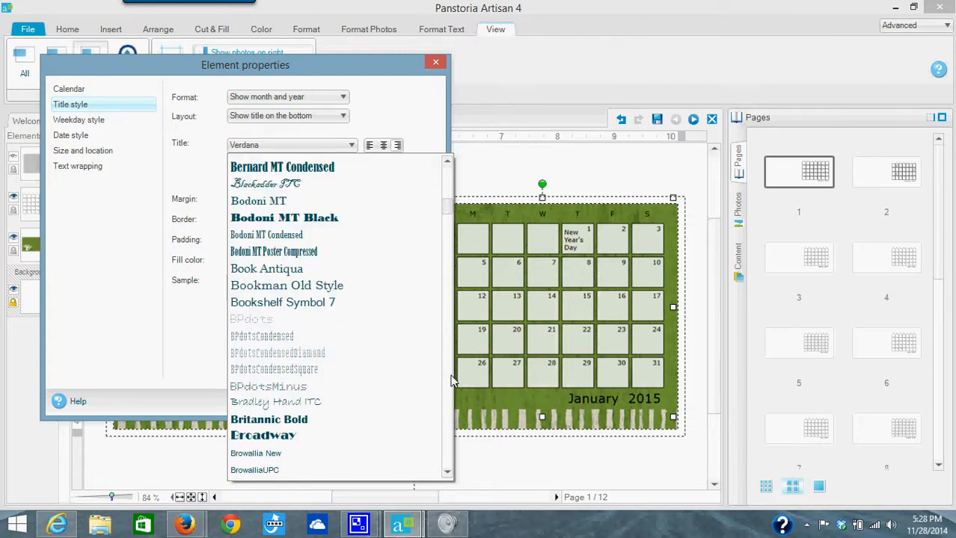
scroll(451, 381, down, 5)
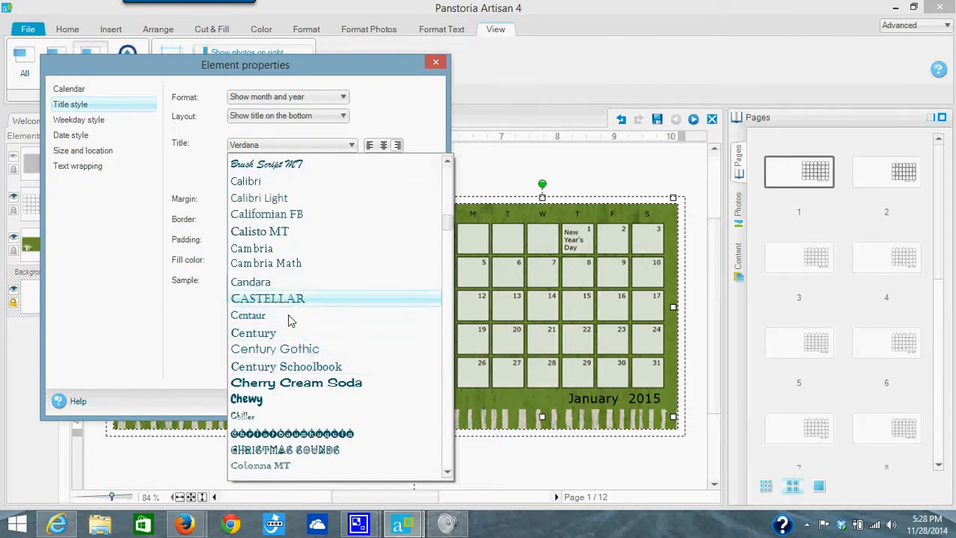
click(297, 384)
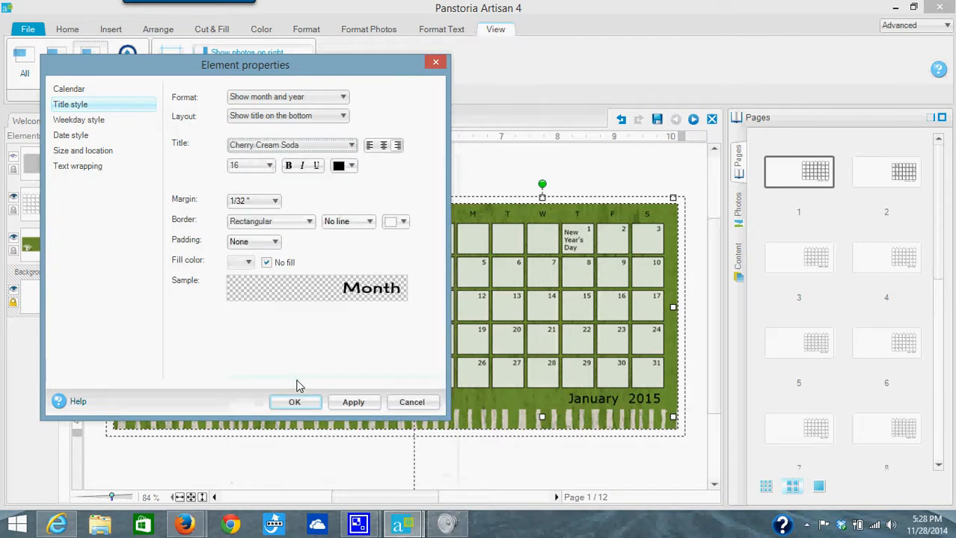
click(354, 404)
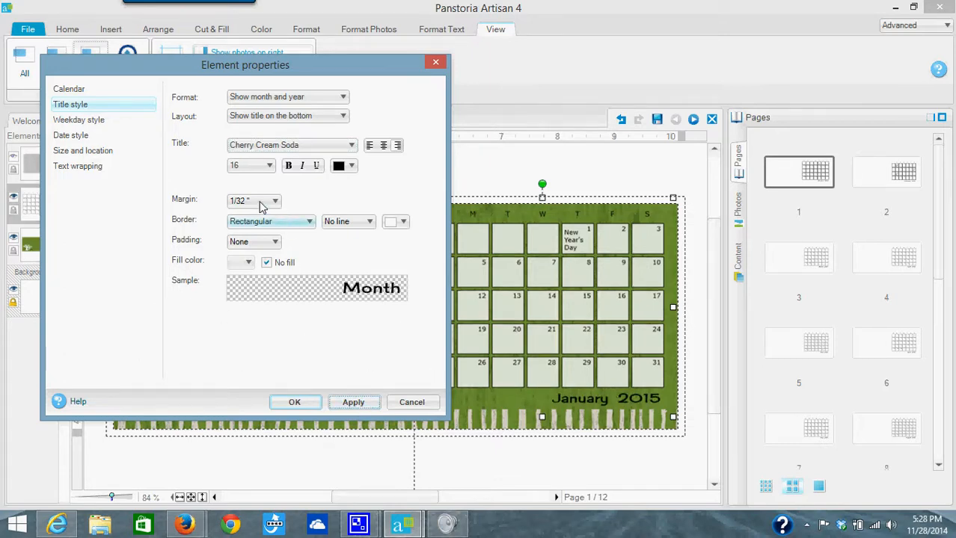
- Set the calendar's weekday headings to the Cherry Cream Soda font and show them as abbreviated weekdays
click(95, 124)
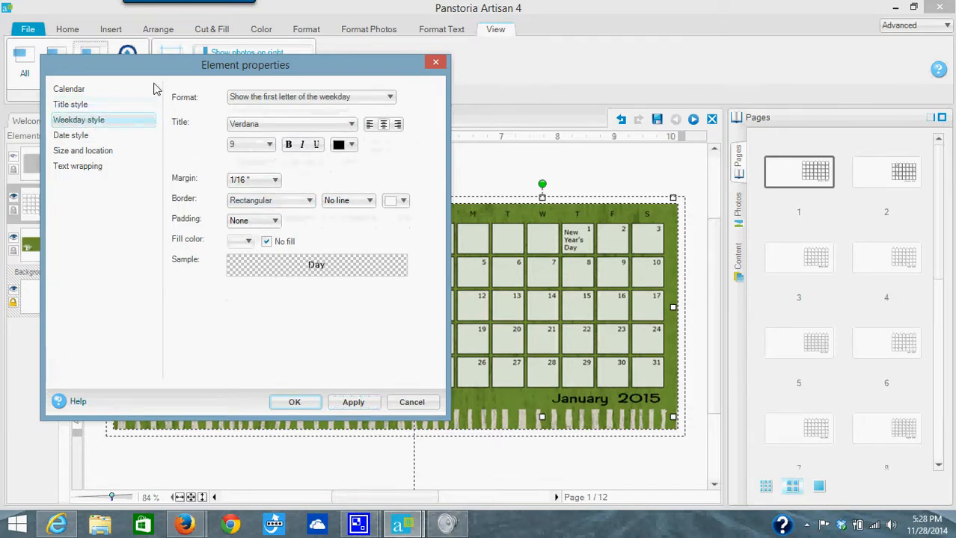
click(260, 125)
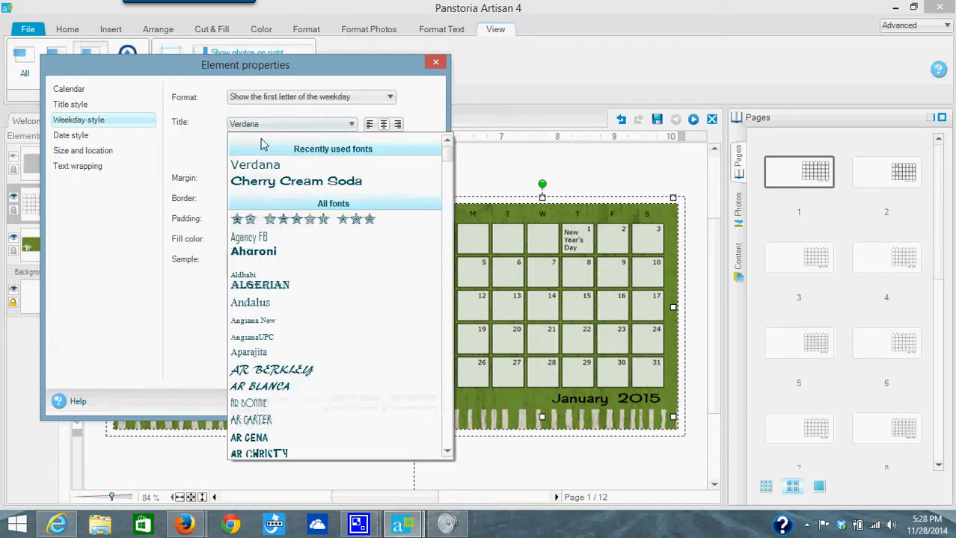
click(272, 182)
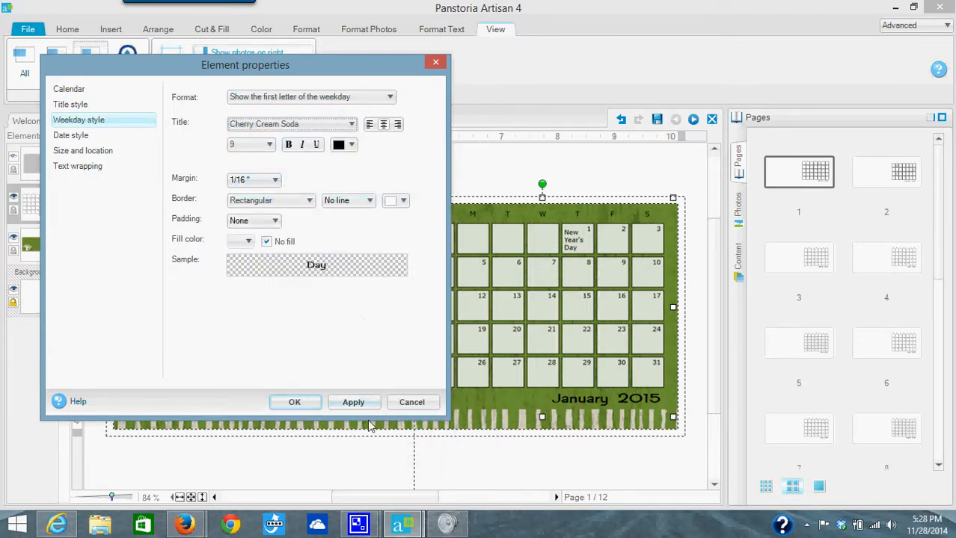
click(353, 402)
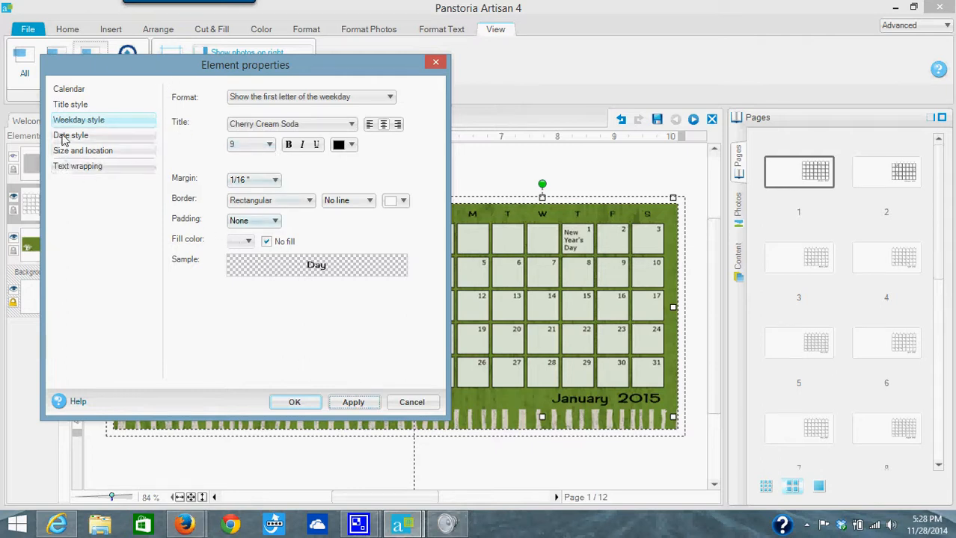
click(312, 100)
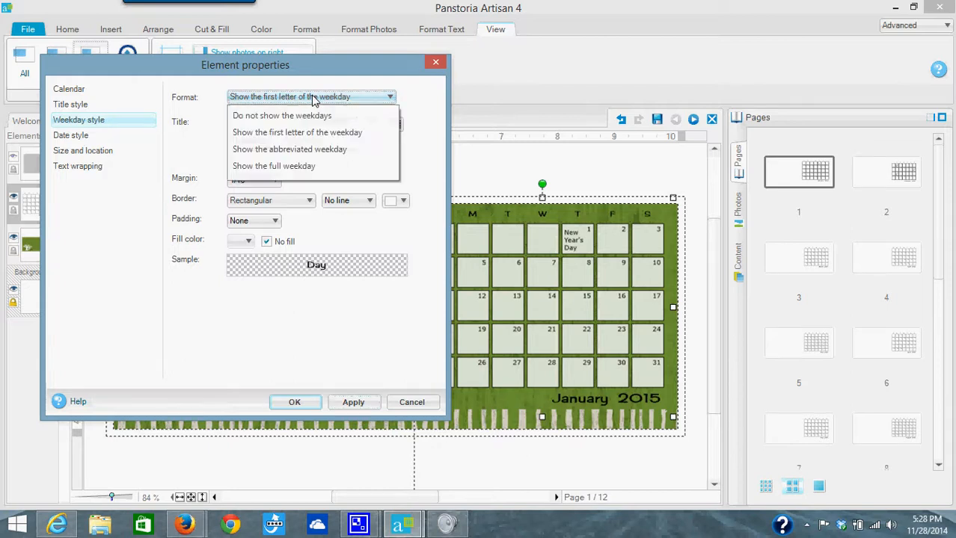
click(290, 151)
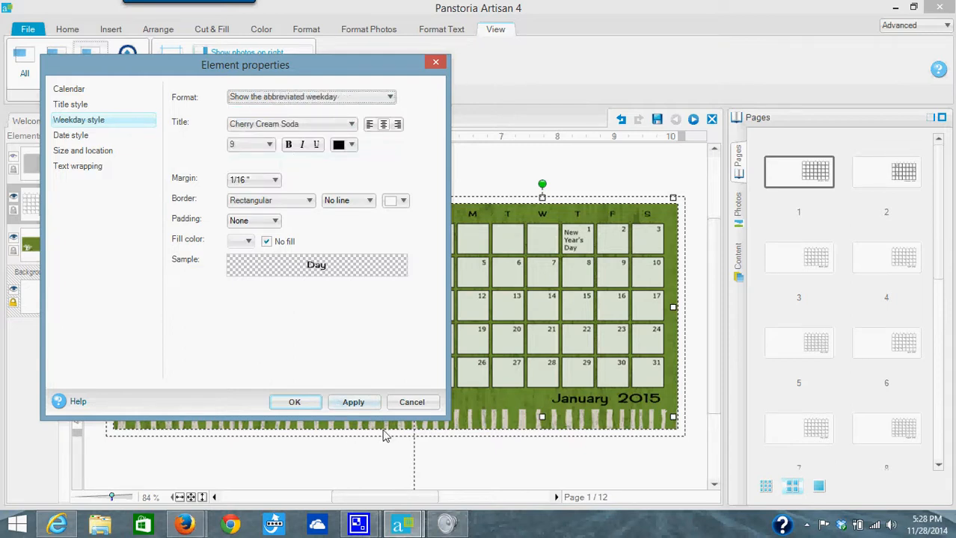
click(355, 403)
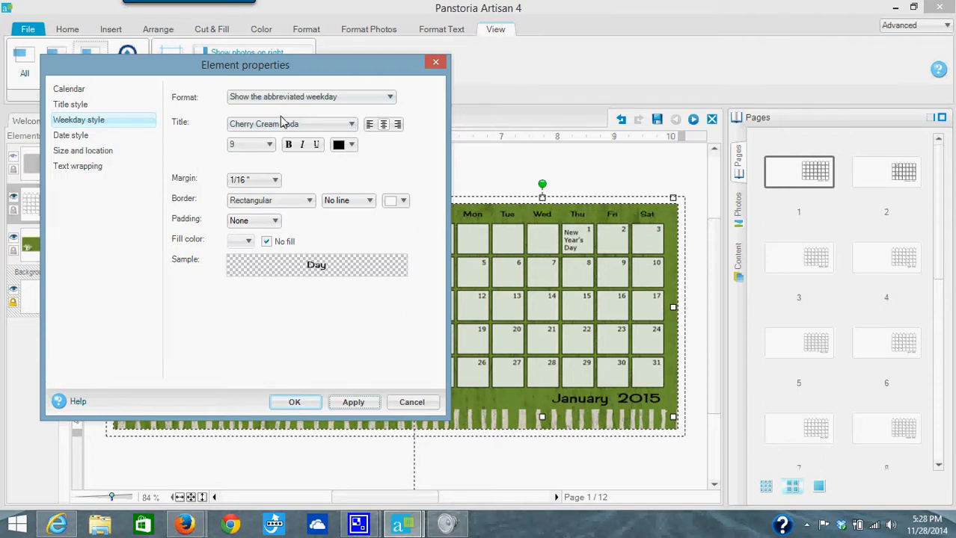
- Set the font of the calendar's date numbers to Algerian and accept the formatting changes
click(75, 136)
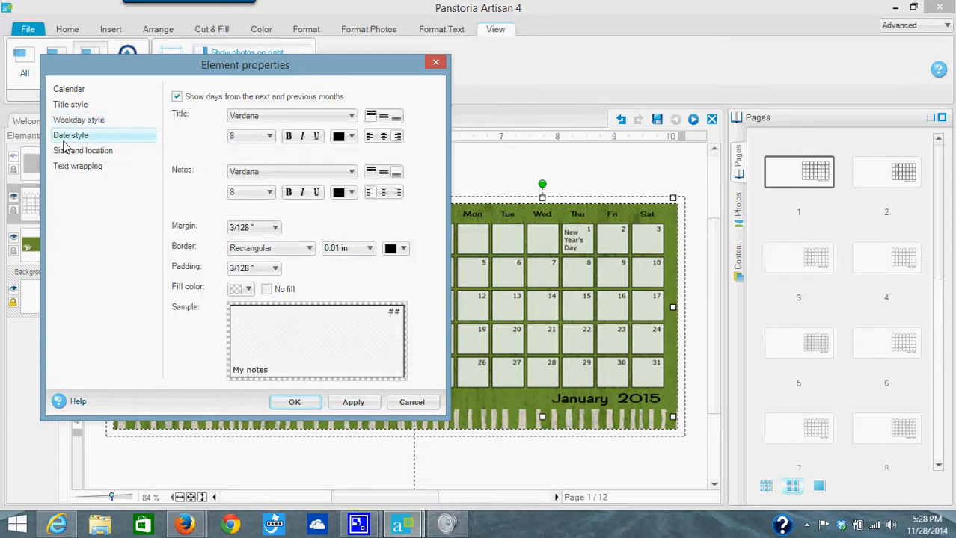
click(303, 116)
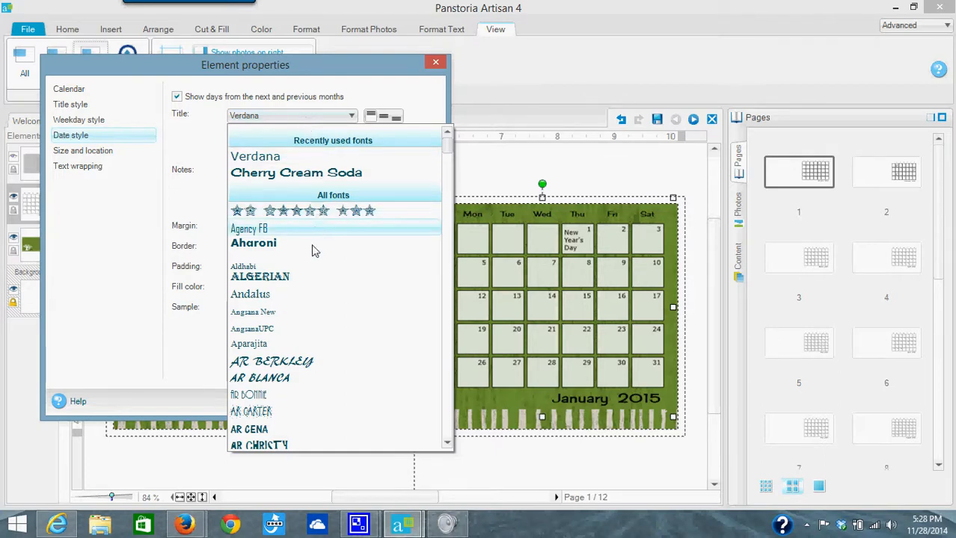
click(309, 276)
click(352, 405)
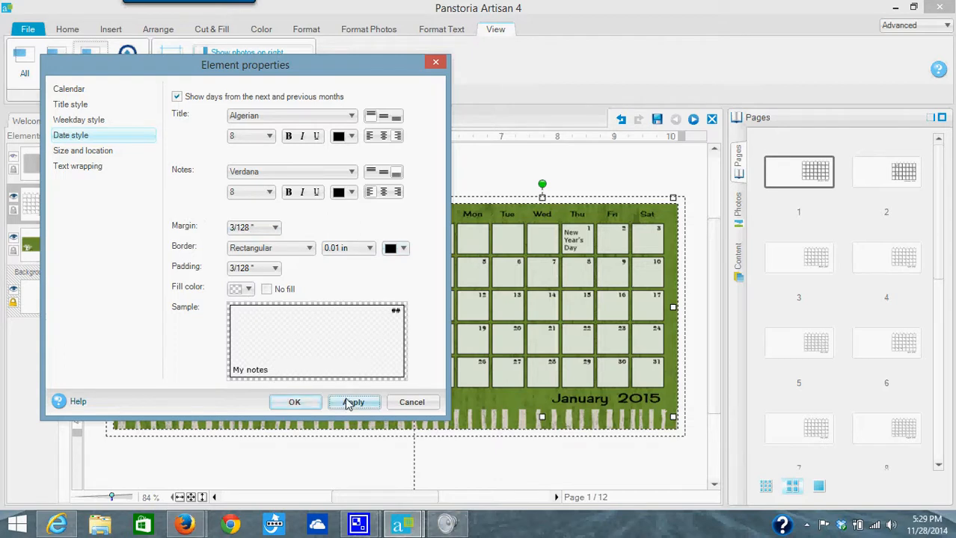
click(302, 404)
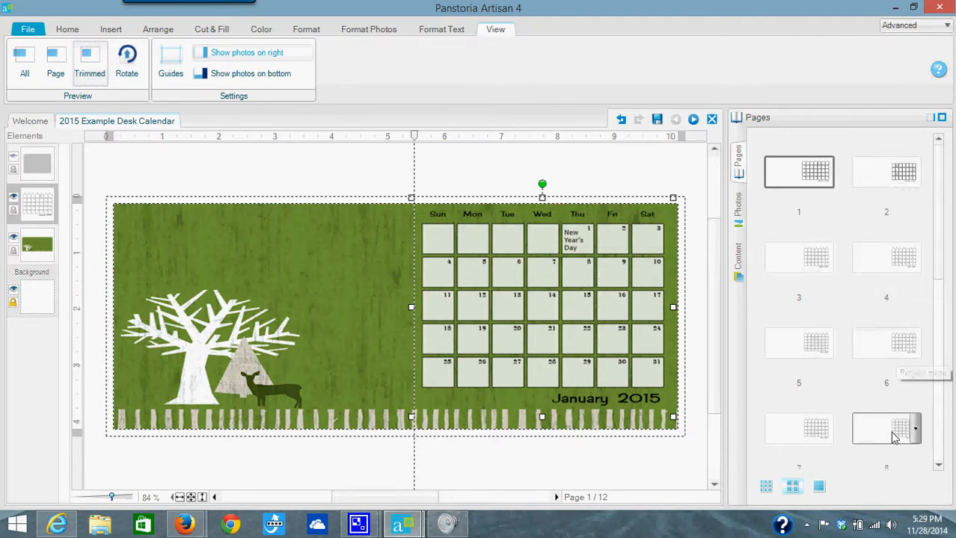
- Save the January page's changes while switching to the February page, and return to January
click(898, 172)
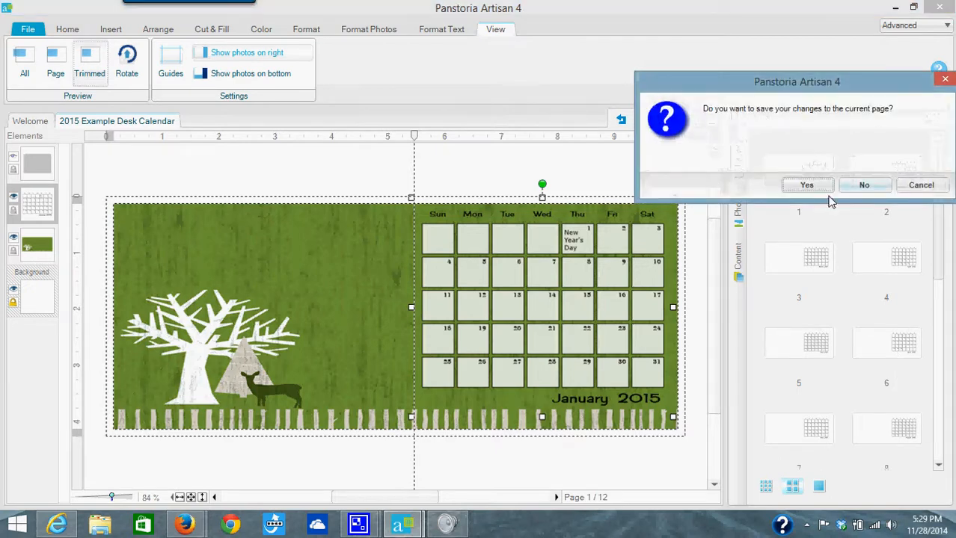
click(818, 189)
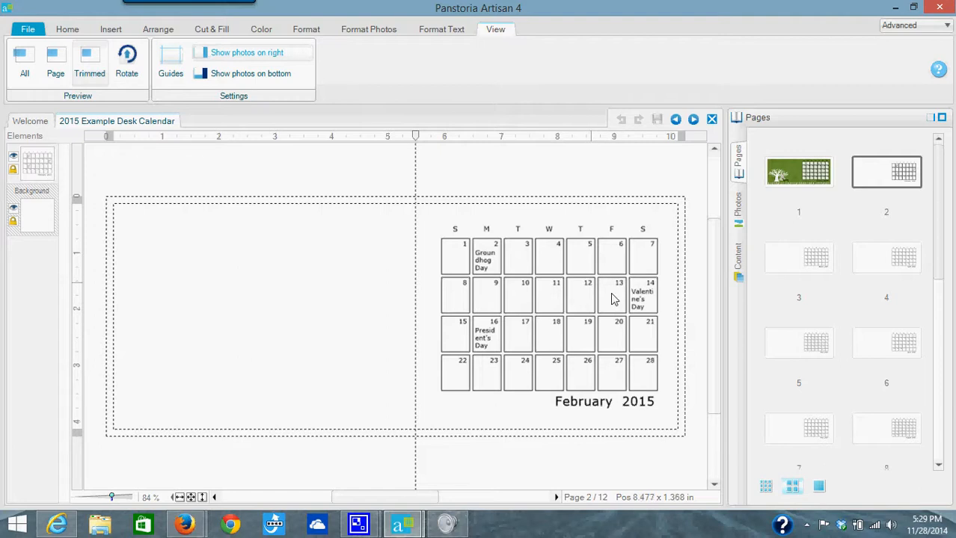
click(795, 176)
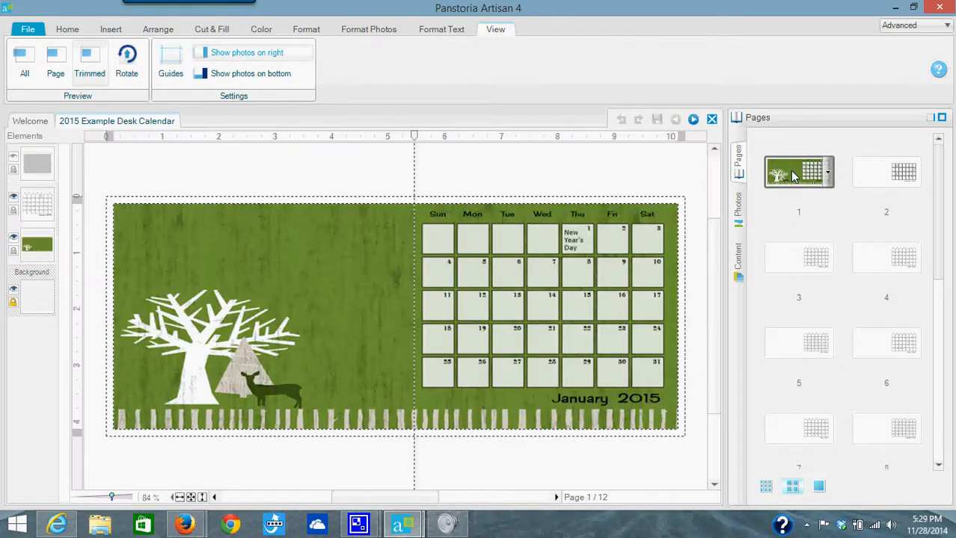
- Sample the calendar style of the January calendar grid
right_click(543, 278)
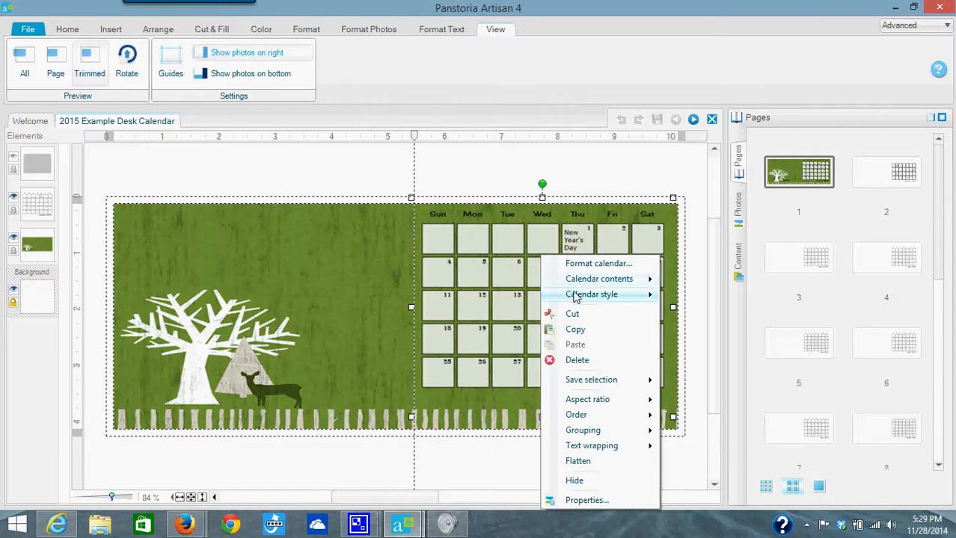
mouse_move(576, 296)
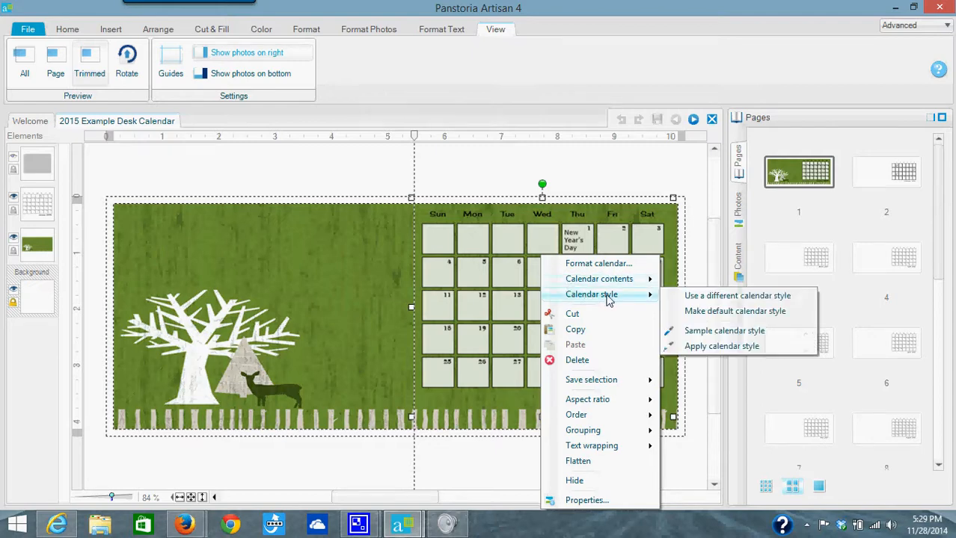
click(705, 333)
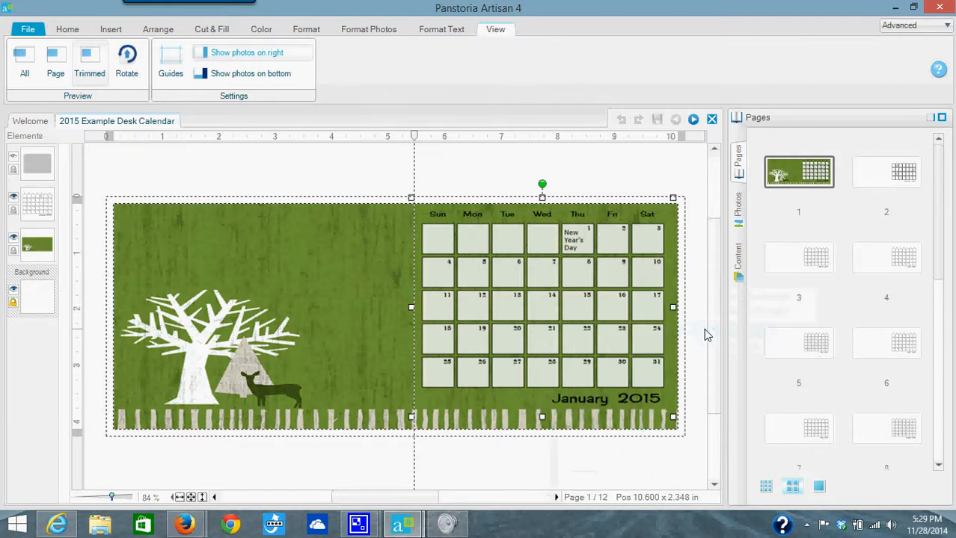
- Apply the sampled calendar style to the calendar grid on the February page
click(918, 181)
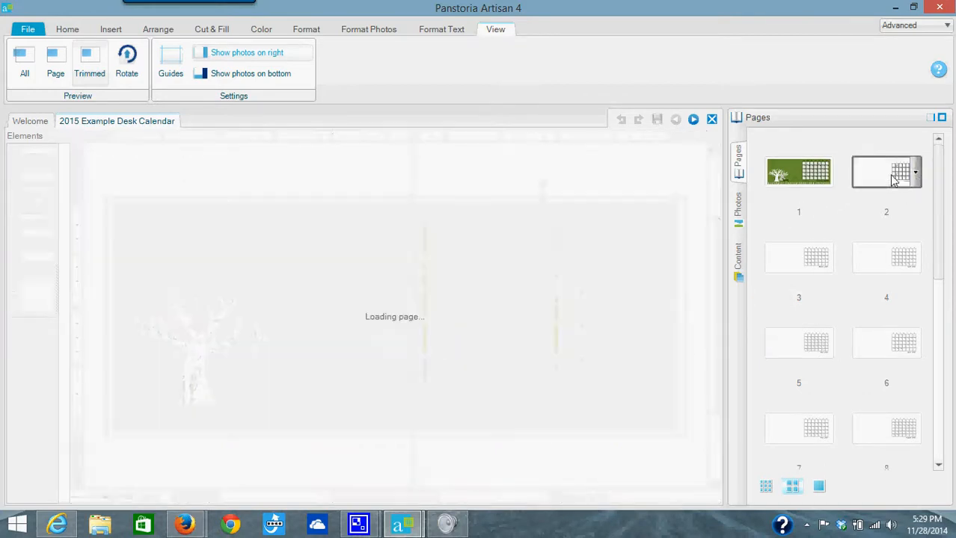
right_click(552, 298)
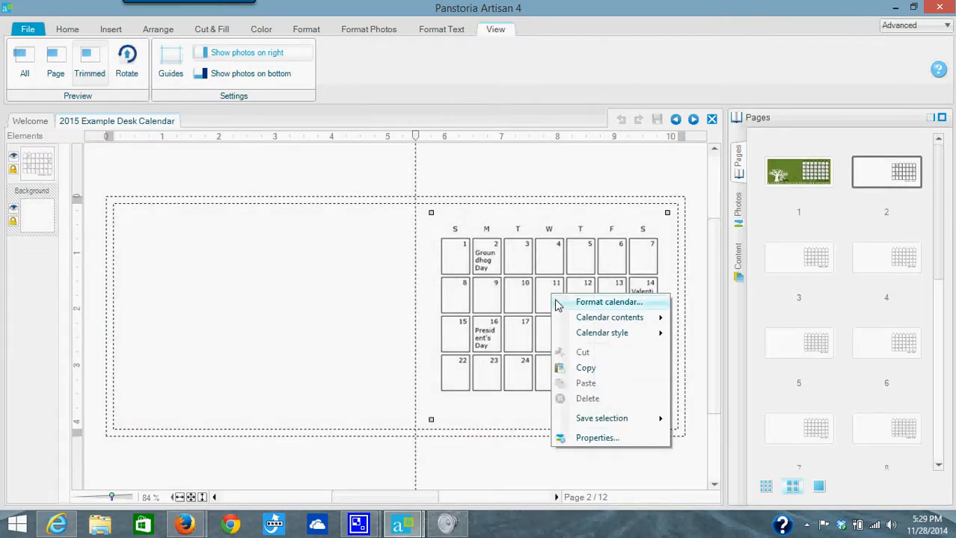
mouse_move(576, 334)
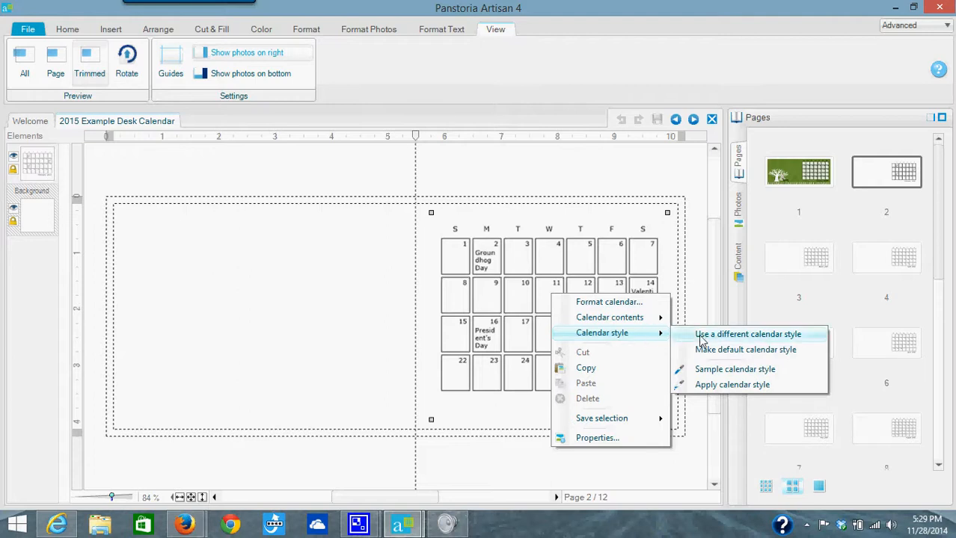
click(706, 385)
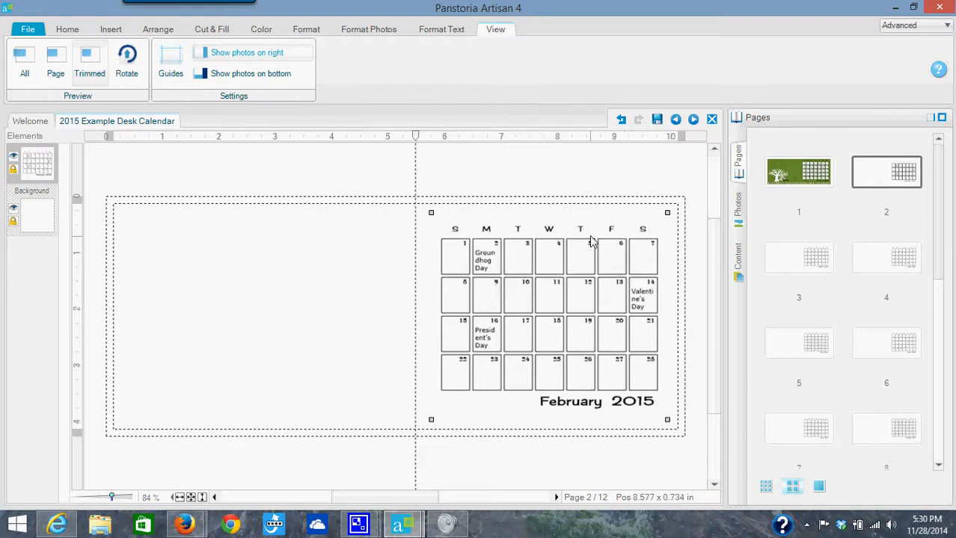
- Save the February page's changes and return to the January page
click(656, 120)
click(787, 187)
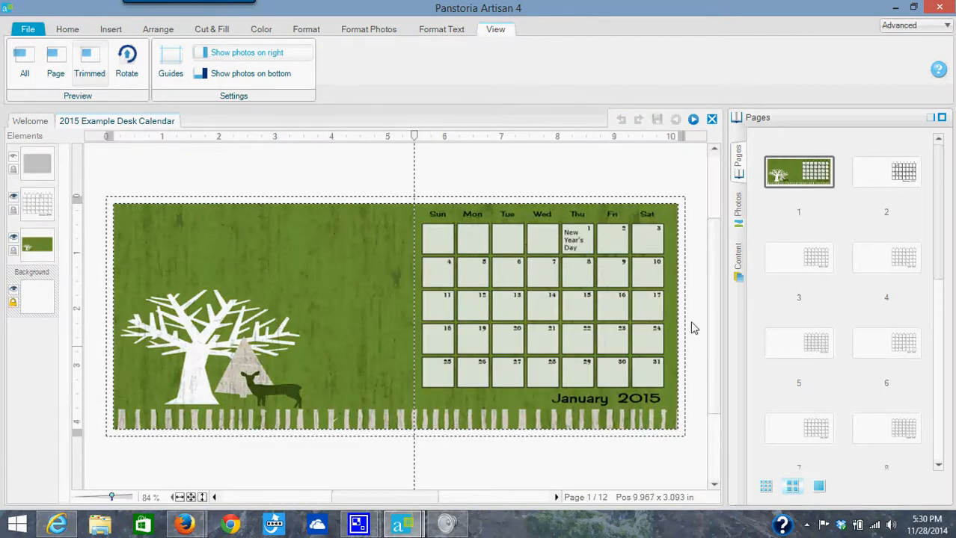
- Filter the content library to items tagged winter and load them as the current kit
click(738, 258)
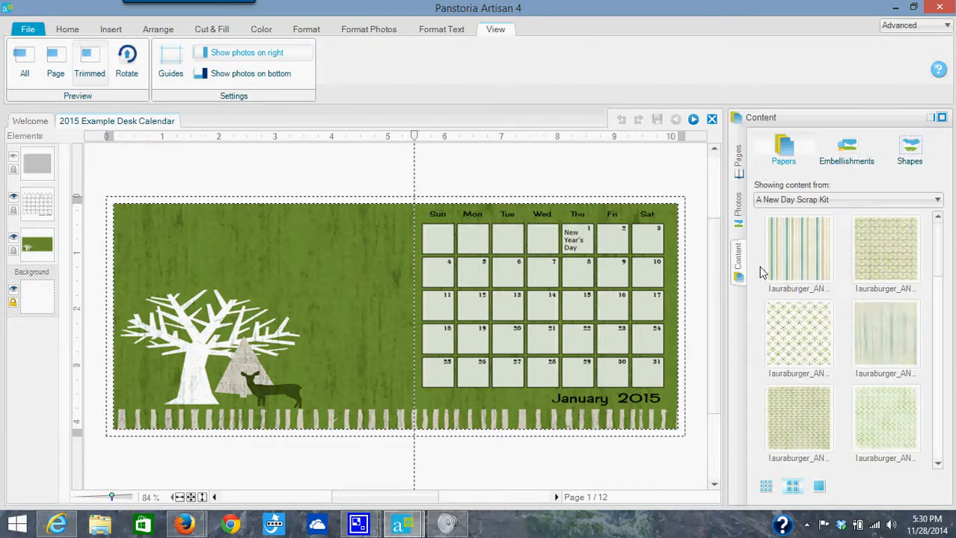
click(801, 202)
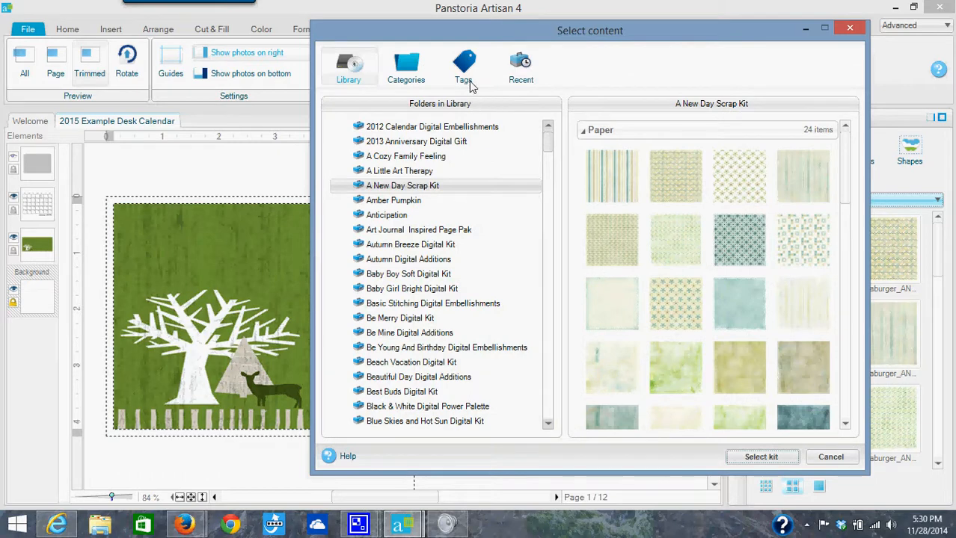
click(466, 74)
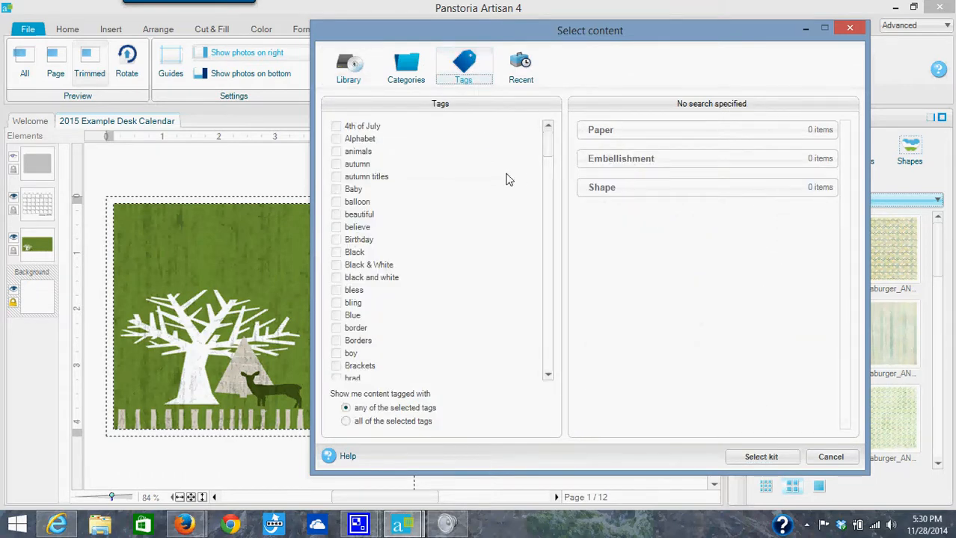
drag(546, 148, 548, 364)
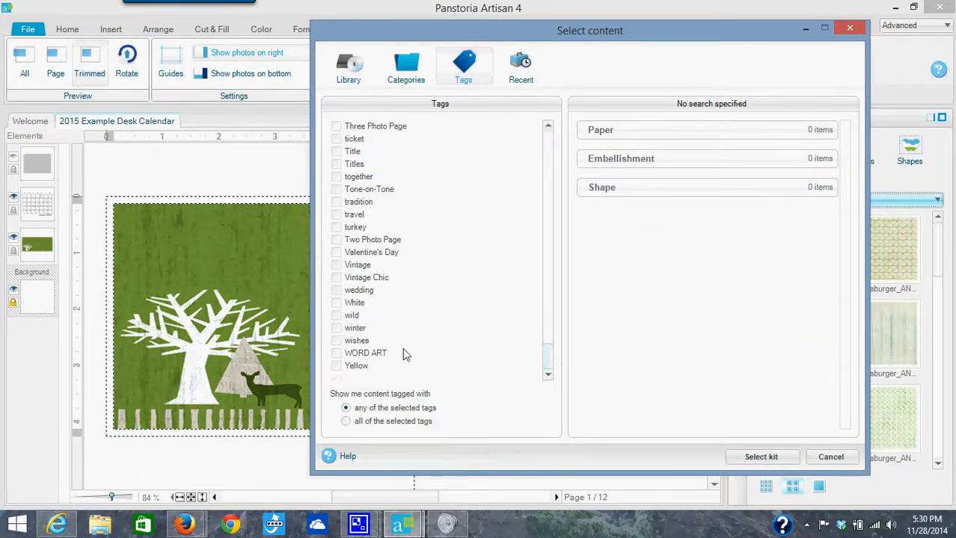
click(336, 328)
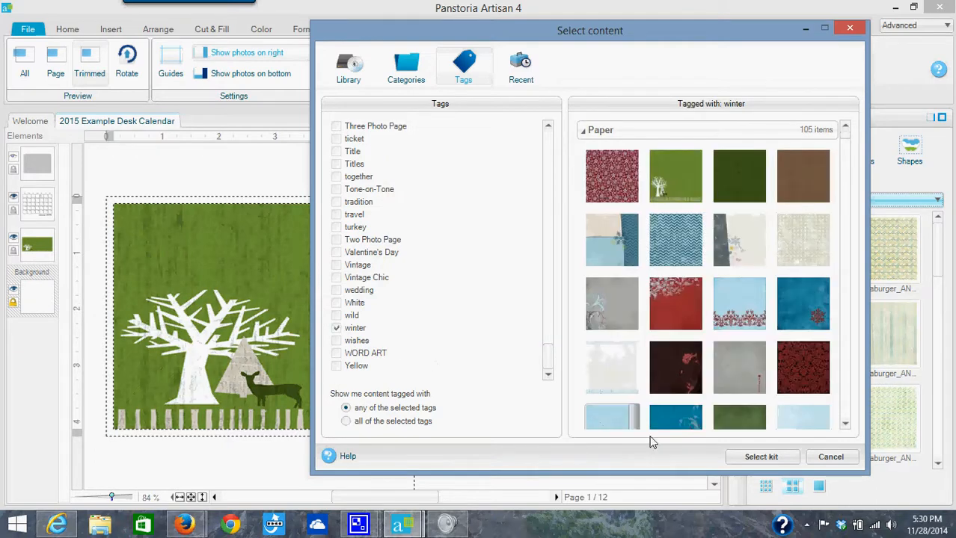
click(755, 457)
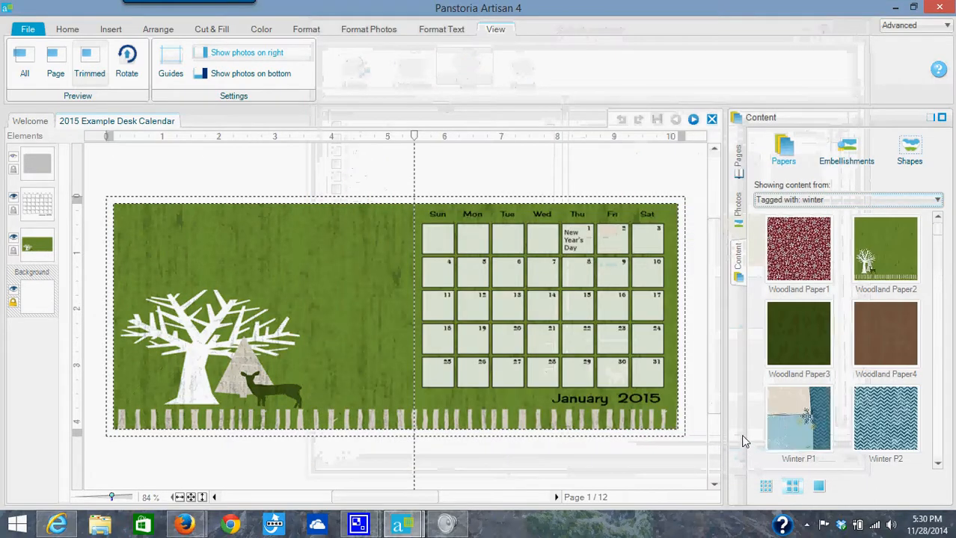
- Add the Winter P1 paper to the January page and stretch it to cover the whole page
click(829, 437)
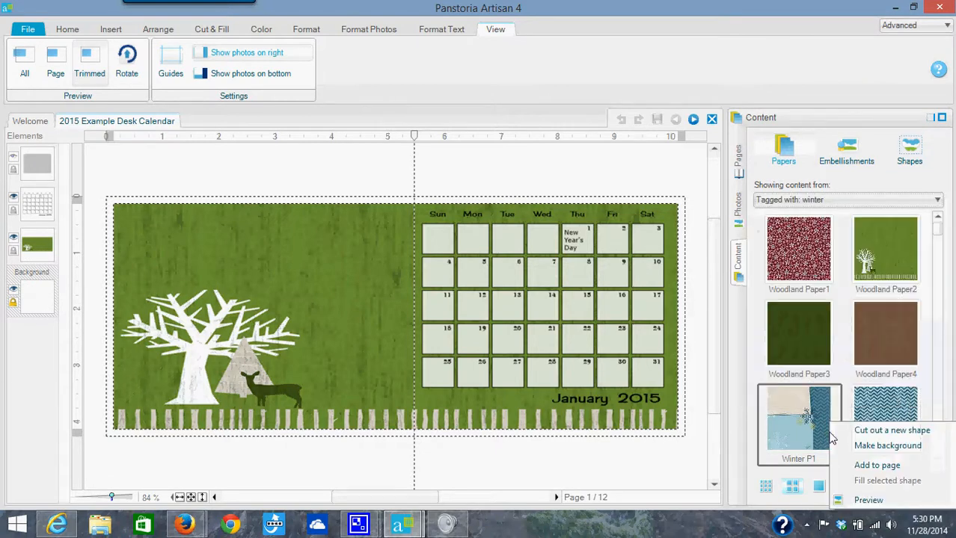
click(877, 466)
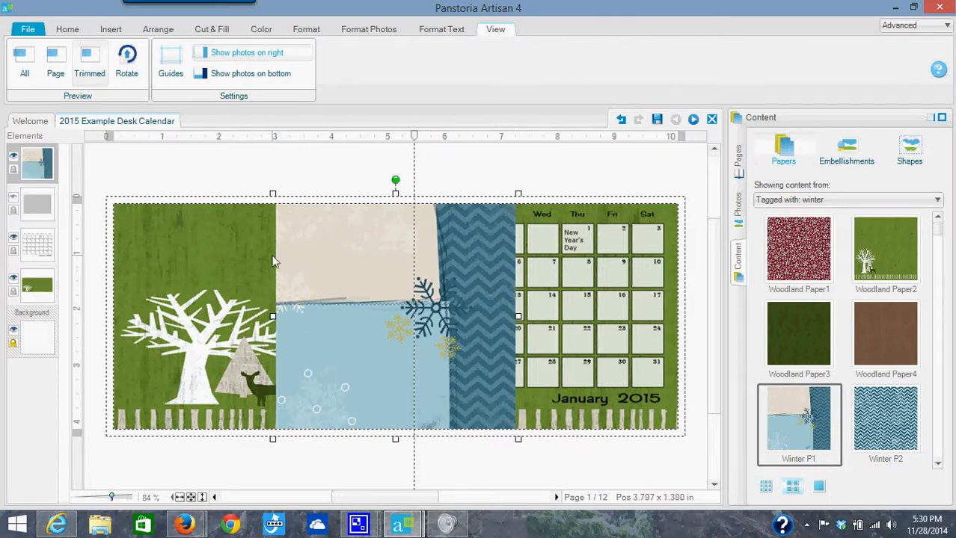
drag(274, 196, 91, 135)
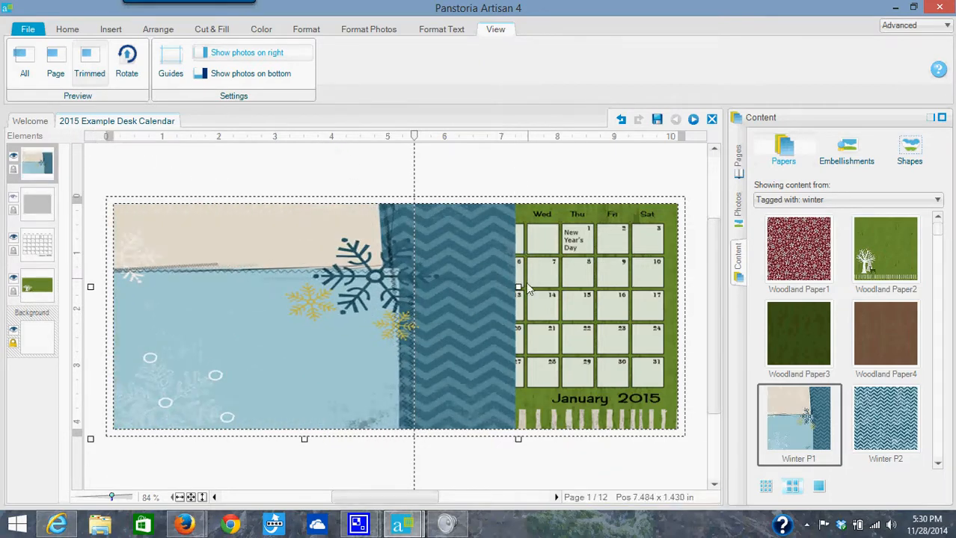
drag(518, 288, 686, 314)
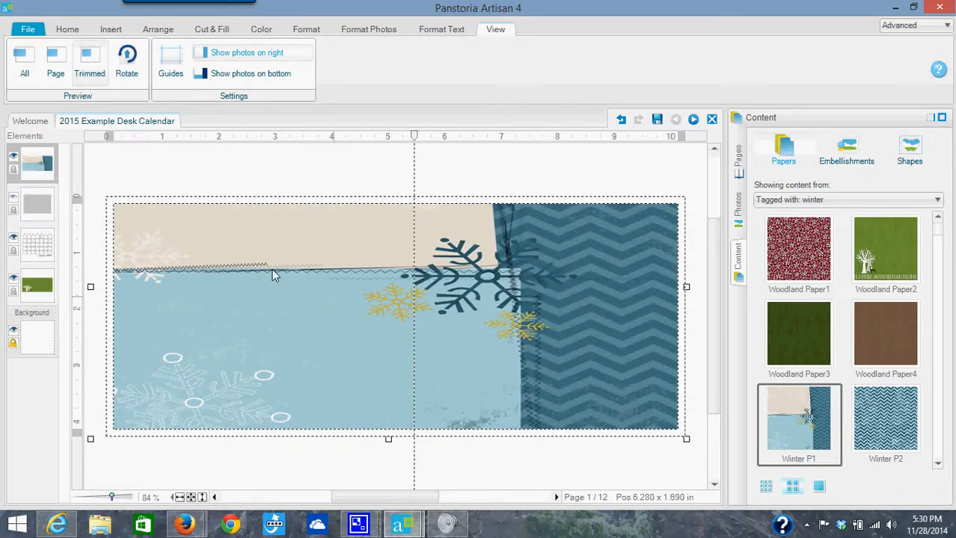
- Move the Winter P1 paper beneath the calendar grid in the stacking order and nudge the grid slightly down and to the right
drag(30, 214, 30, 264)
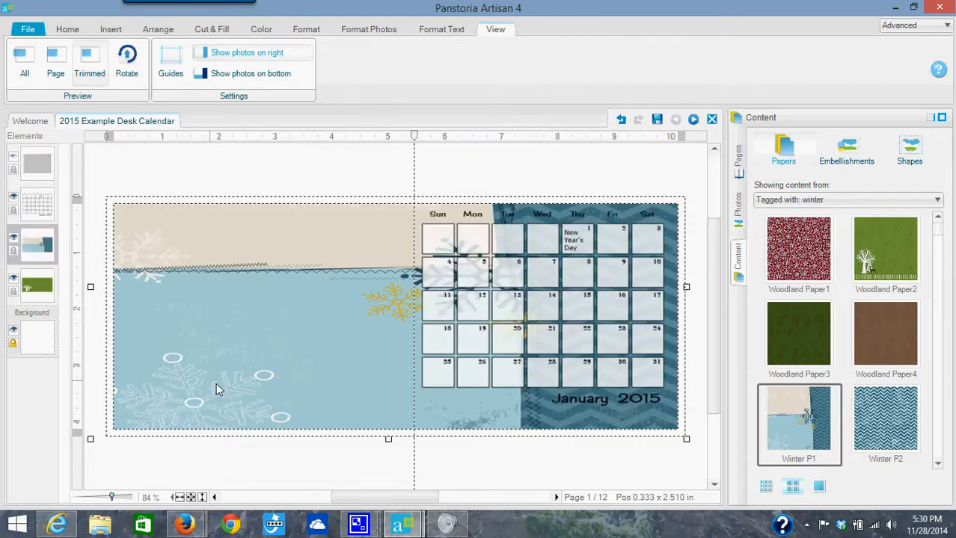
click(518, 314)
drag(521, 316, 528, 317)
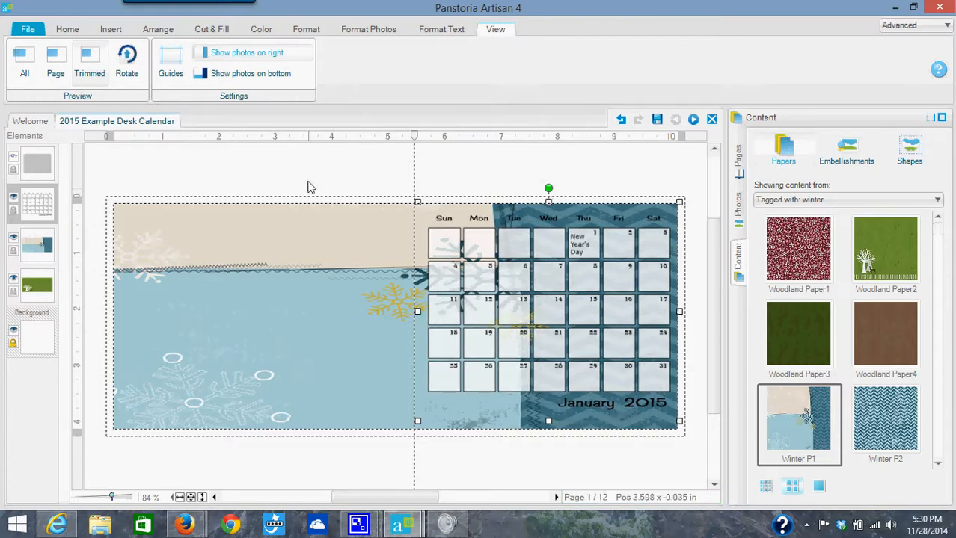
click(526, 283)
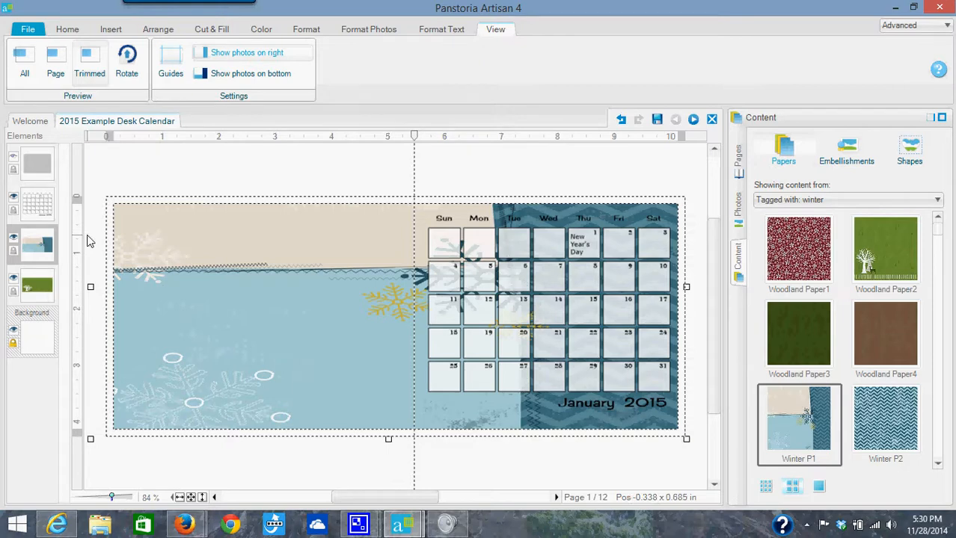
- Unhide the January page's photo frame and place a new empty frame in the page's lower-left area
click(12, 156)
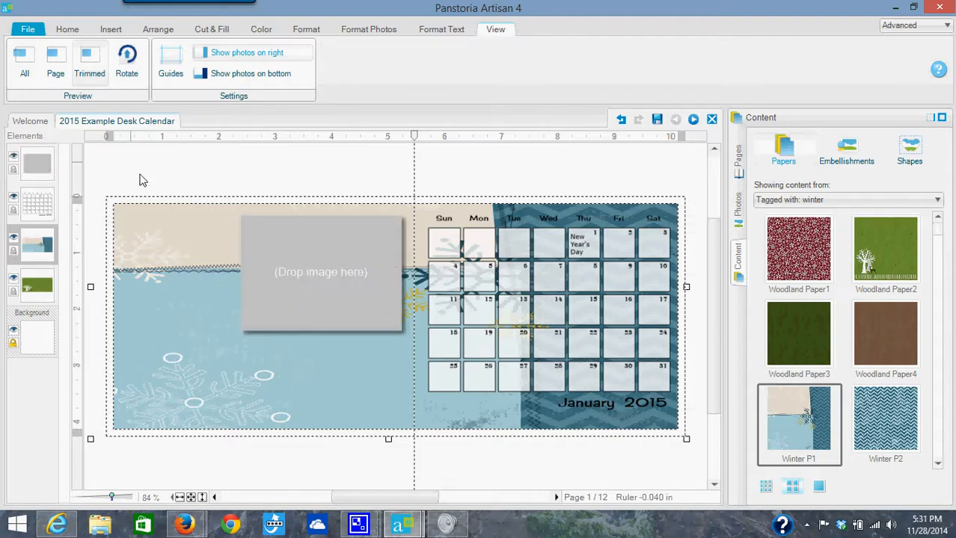
click(110, 30)
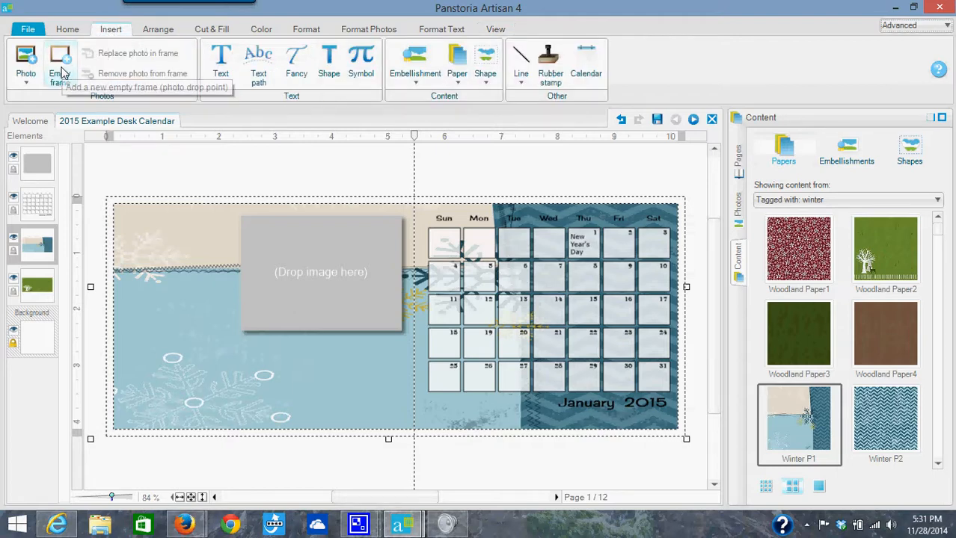
click(64, 69)
drag(340, 308, 183, 369)
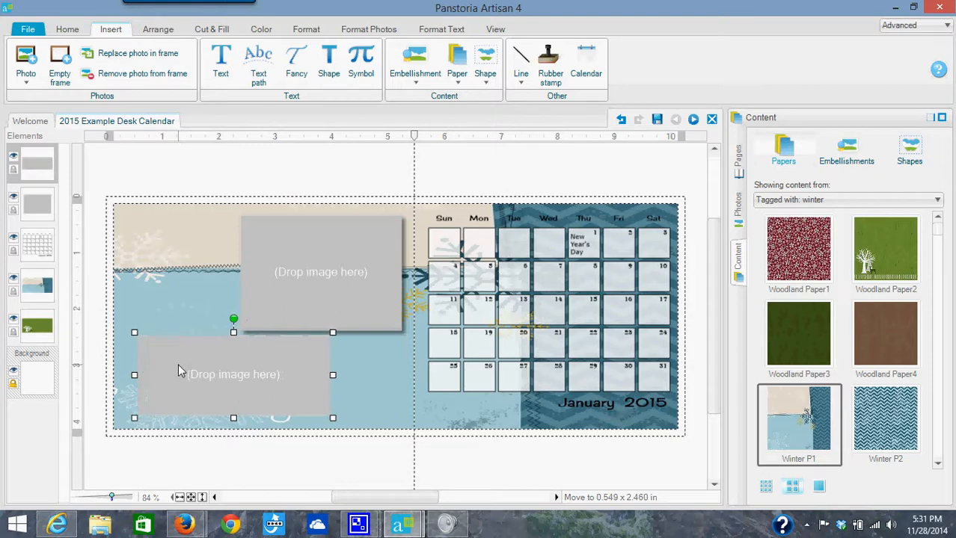
click(228, 192)
- Fill the upper photo frame on the January page with the snow photo
click(738, 212)
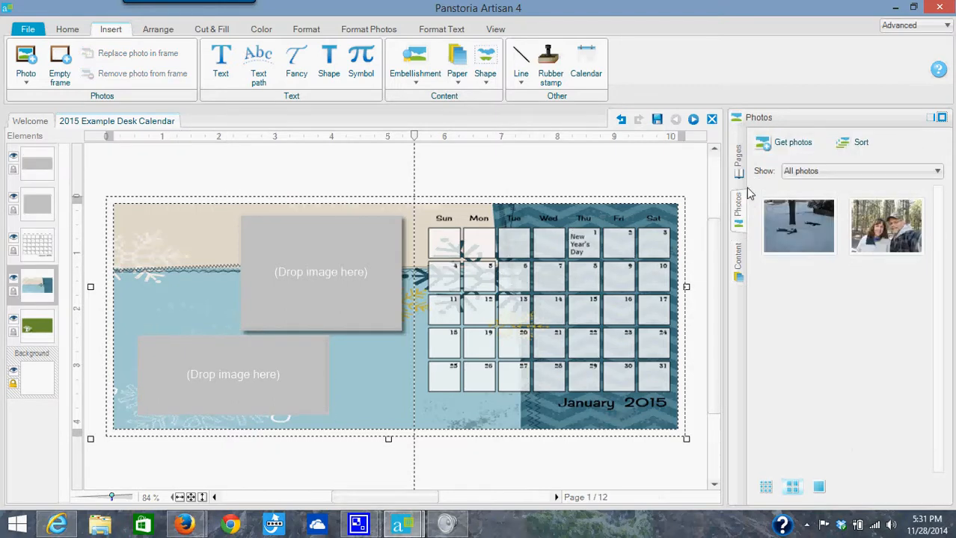
mouse_move(801, 223)
drag(801, 223, 354, 240)
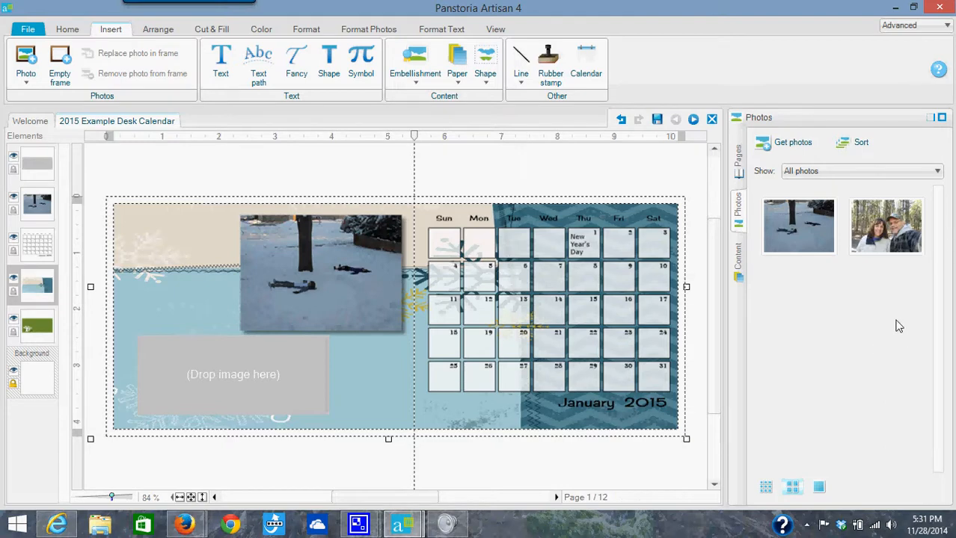
- Place the photo IMG_1500.jpg in the January 19 cell of the calendar
mouse_move(895, 227)
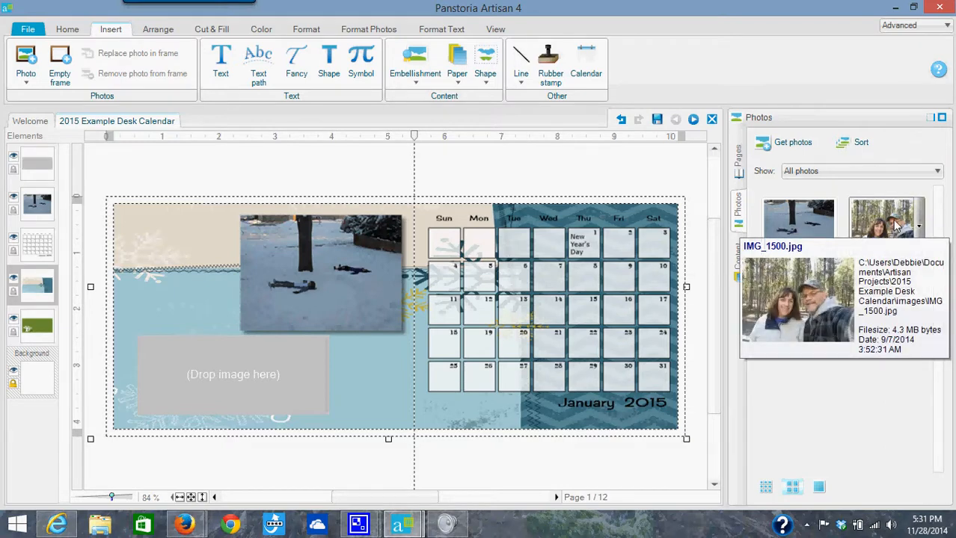
drag(895, 227, 818, 269)
drag(703, 288, 487, 343)
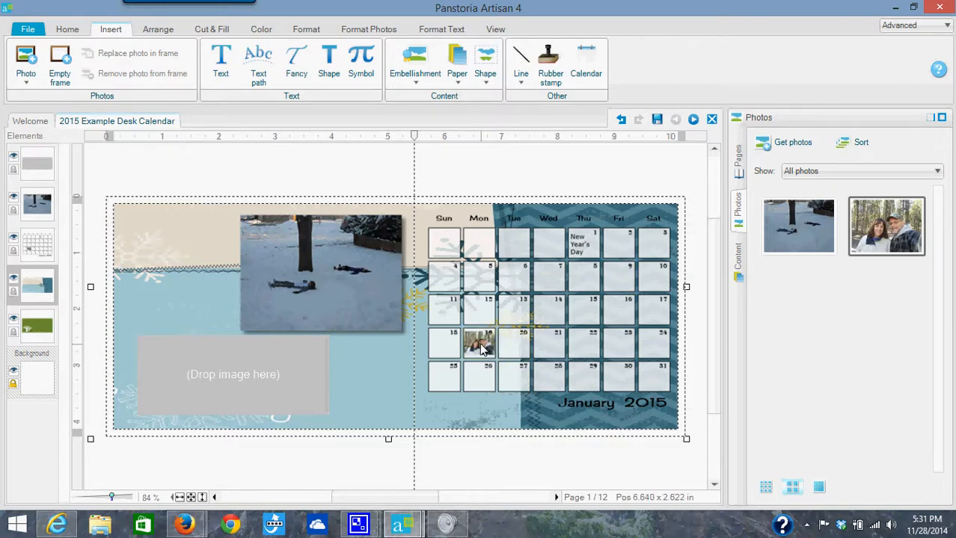
- Crop the January 19 cell's photo with the crop region shifted to centre on the couple, and save the page
right_click(483, 346)
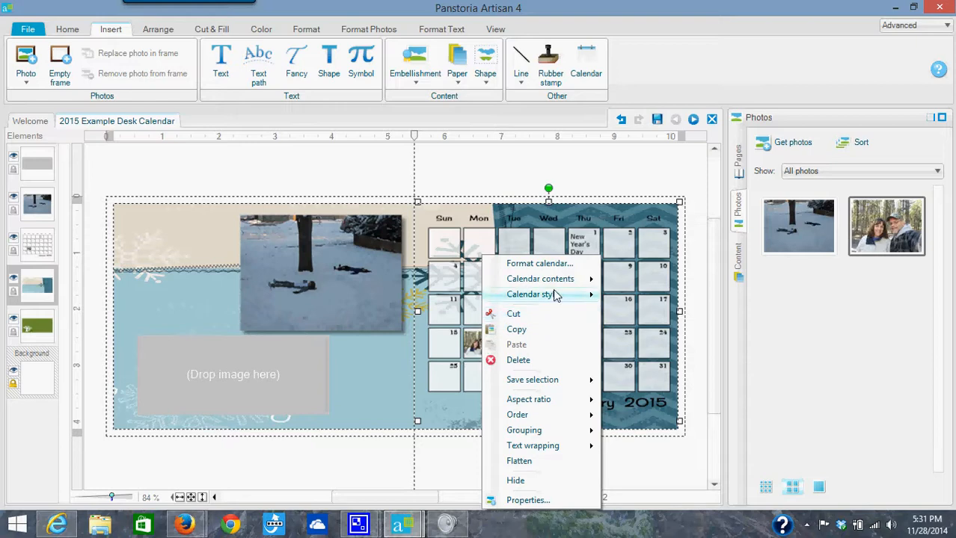
mouse_move(558, 284)
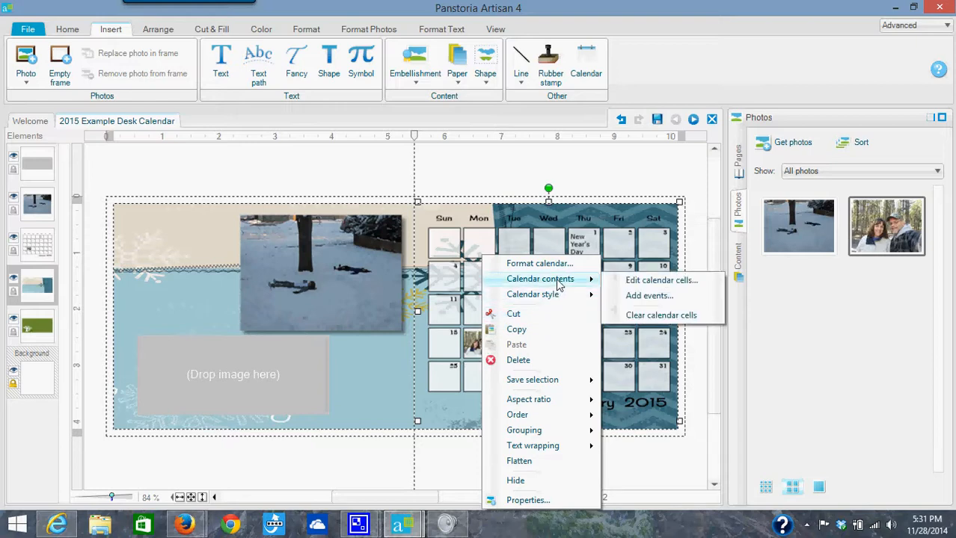
click(645, 280)
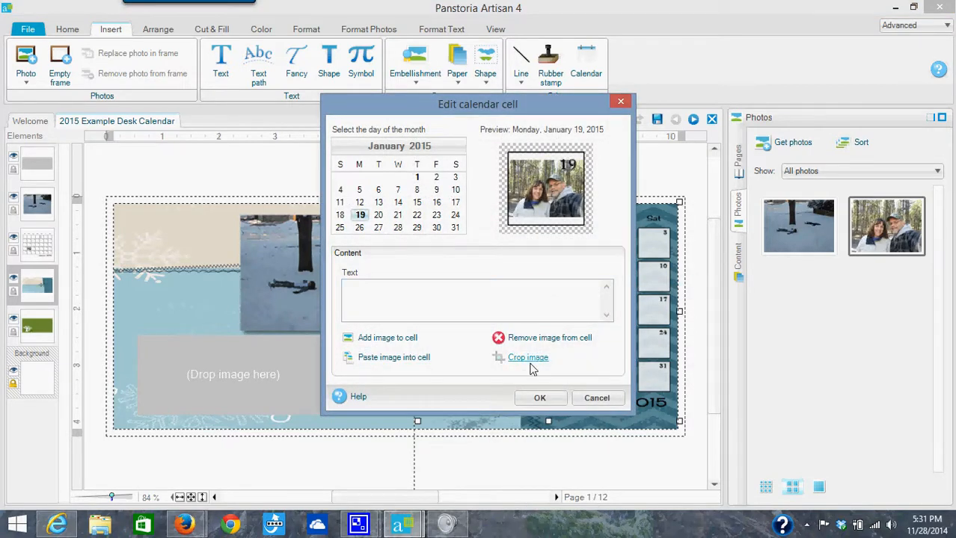
click(516, 357)
drag(216, 138, 237, 138)
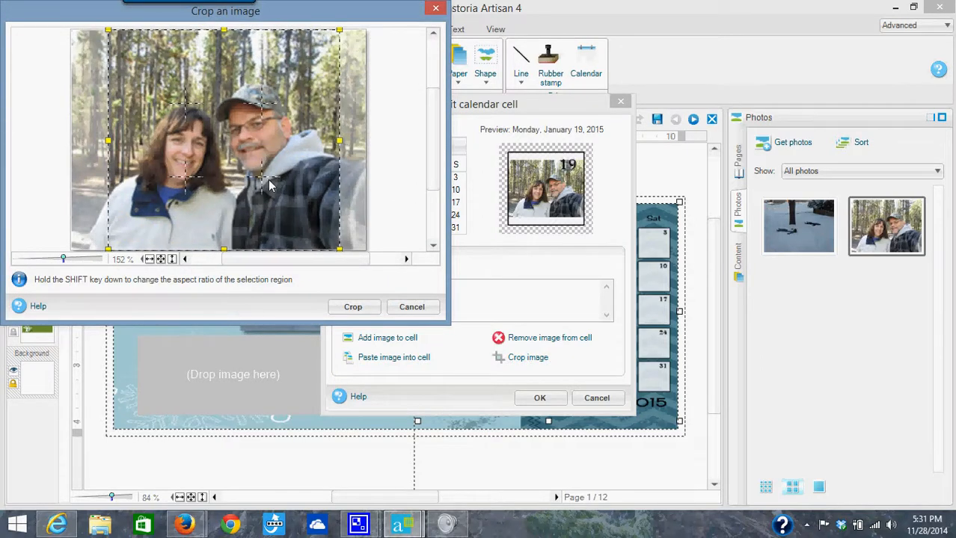
click(353, 306)
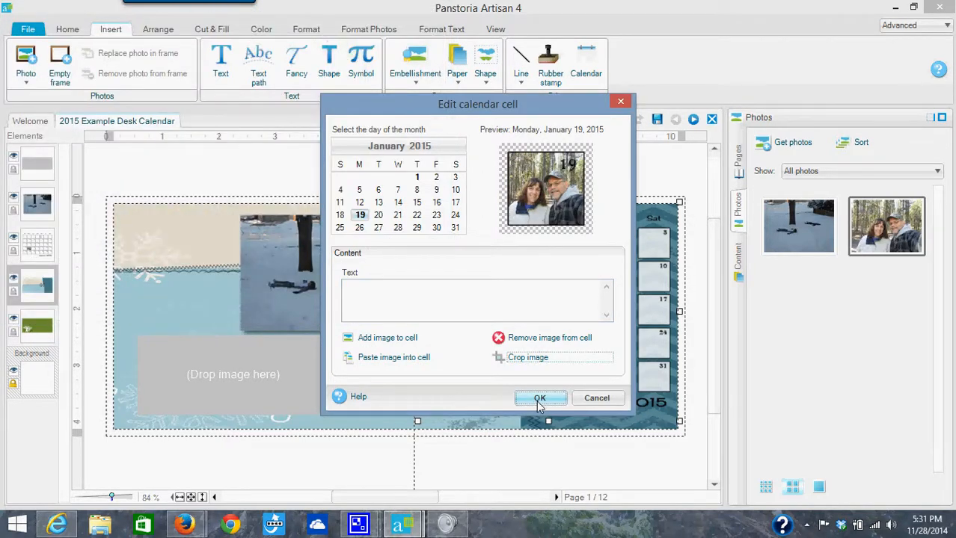
click(539, 398)
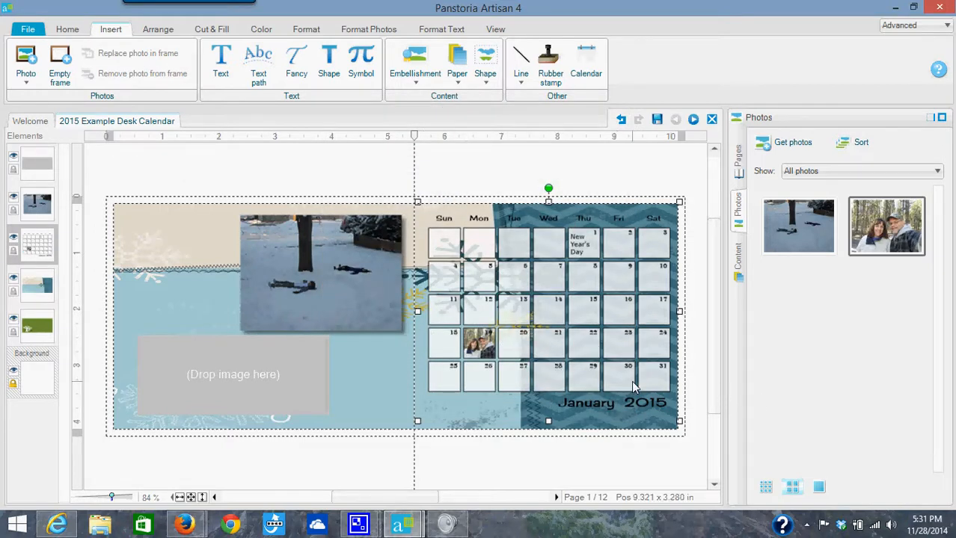
click(659, 122)
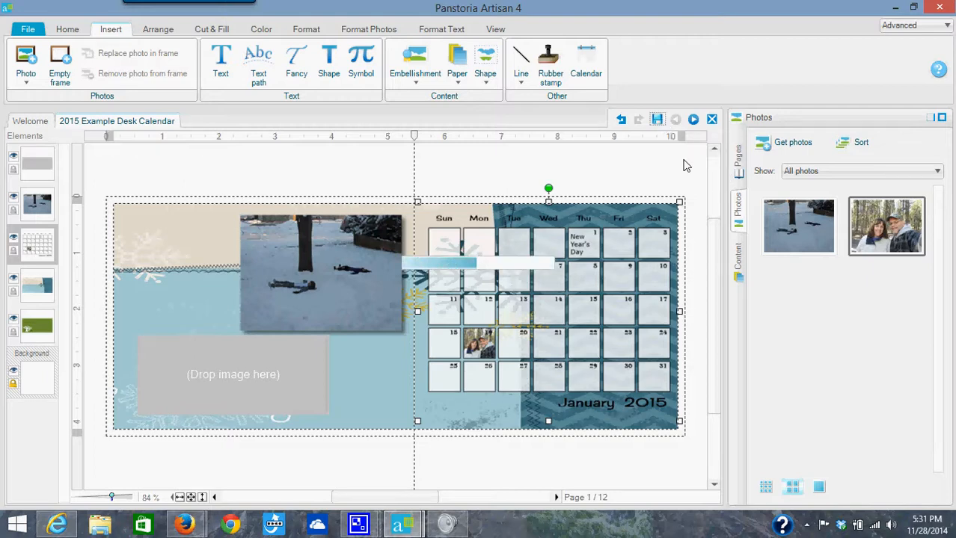